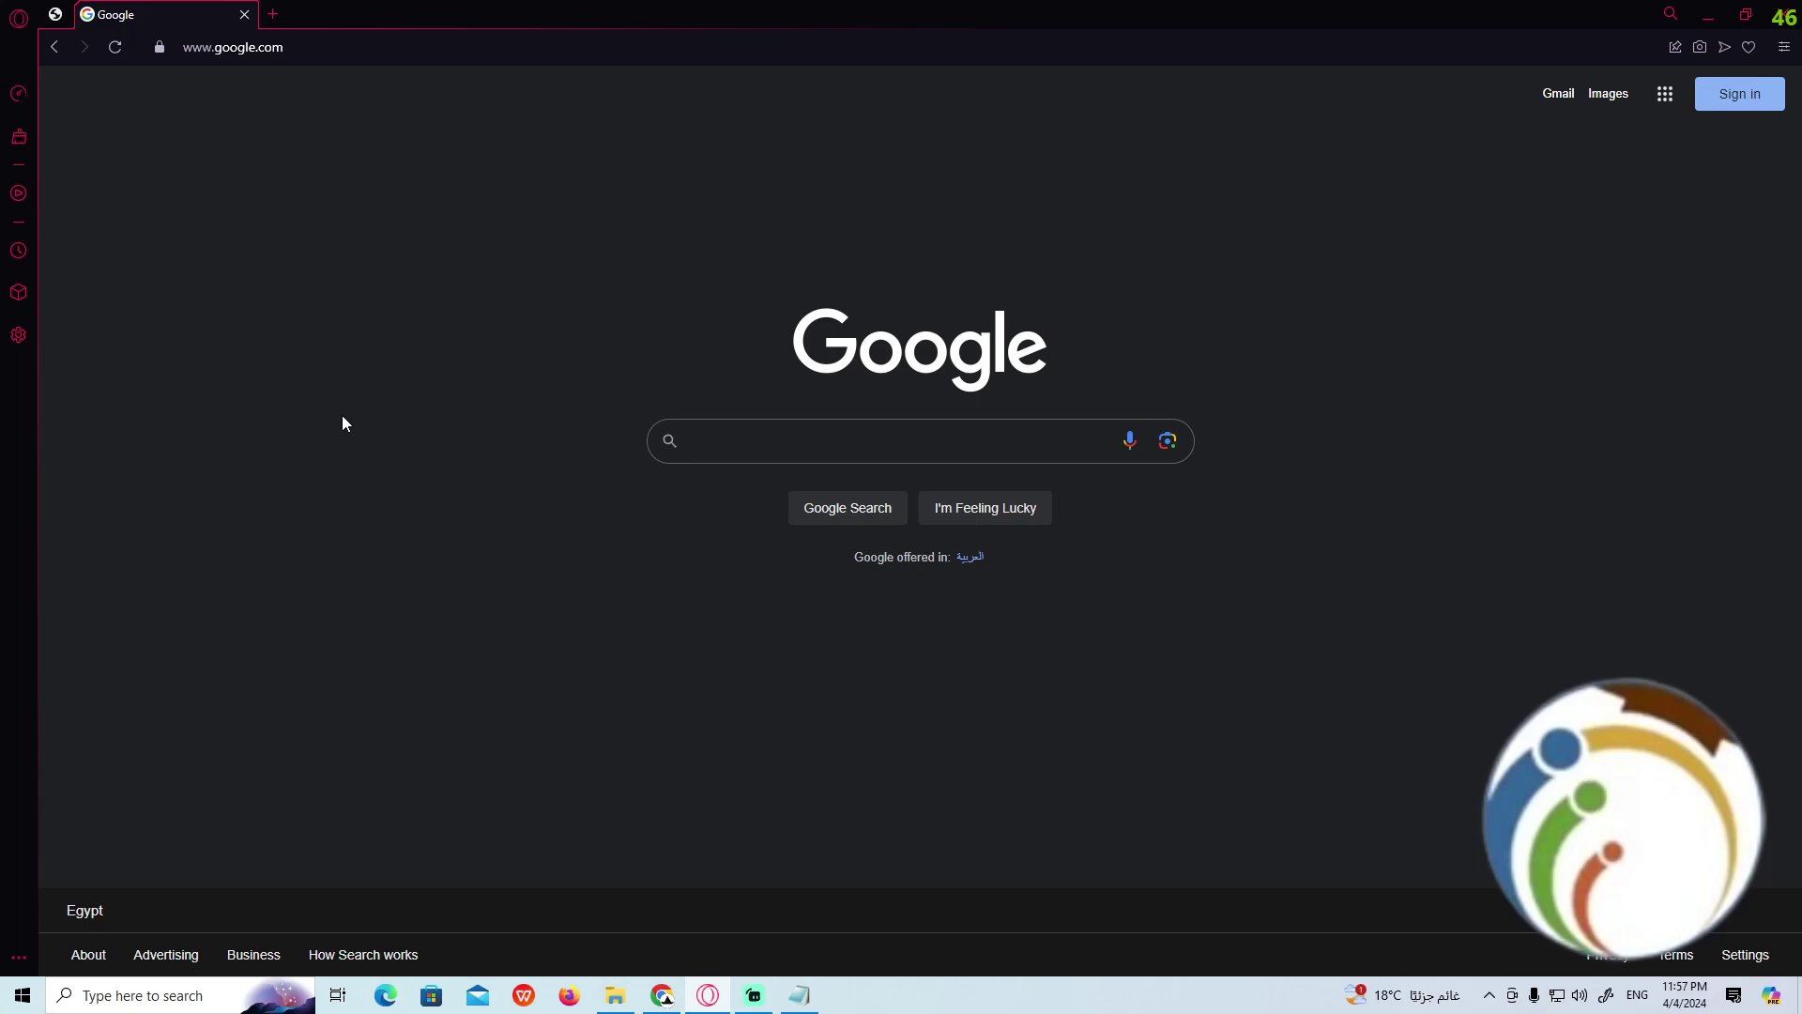
Toggle full screen on and off with F11, then open and close the Opera menu
key(F11)
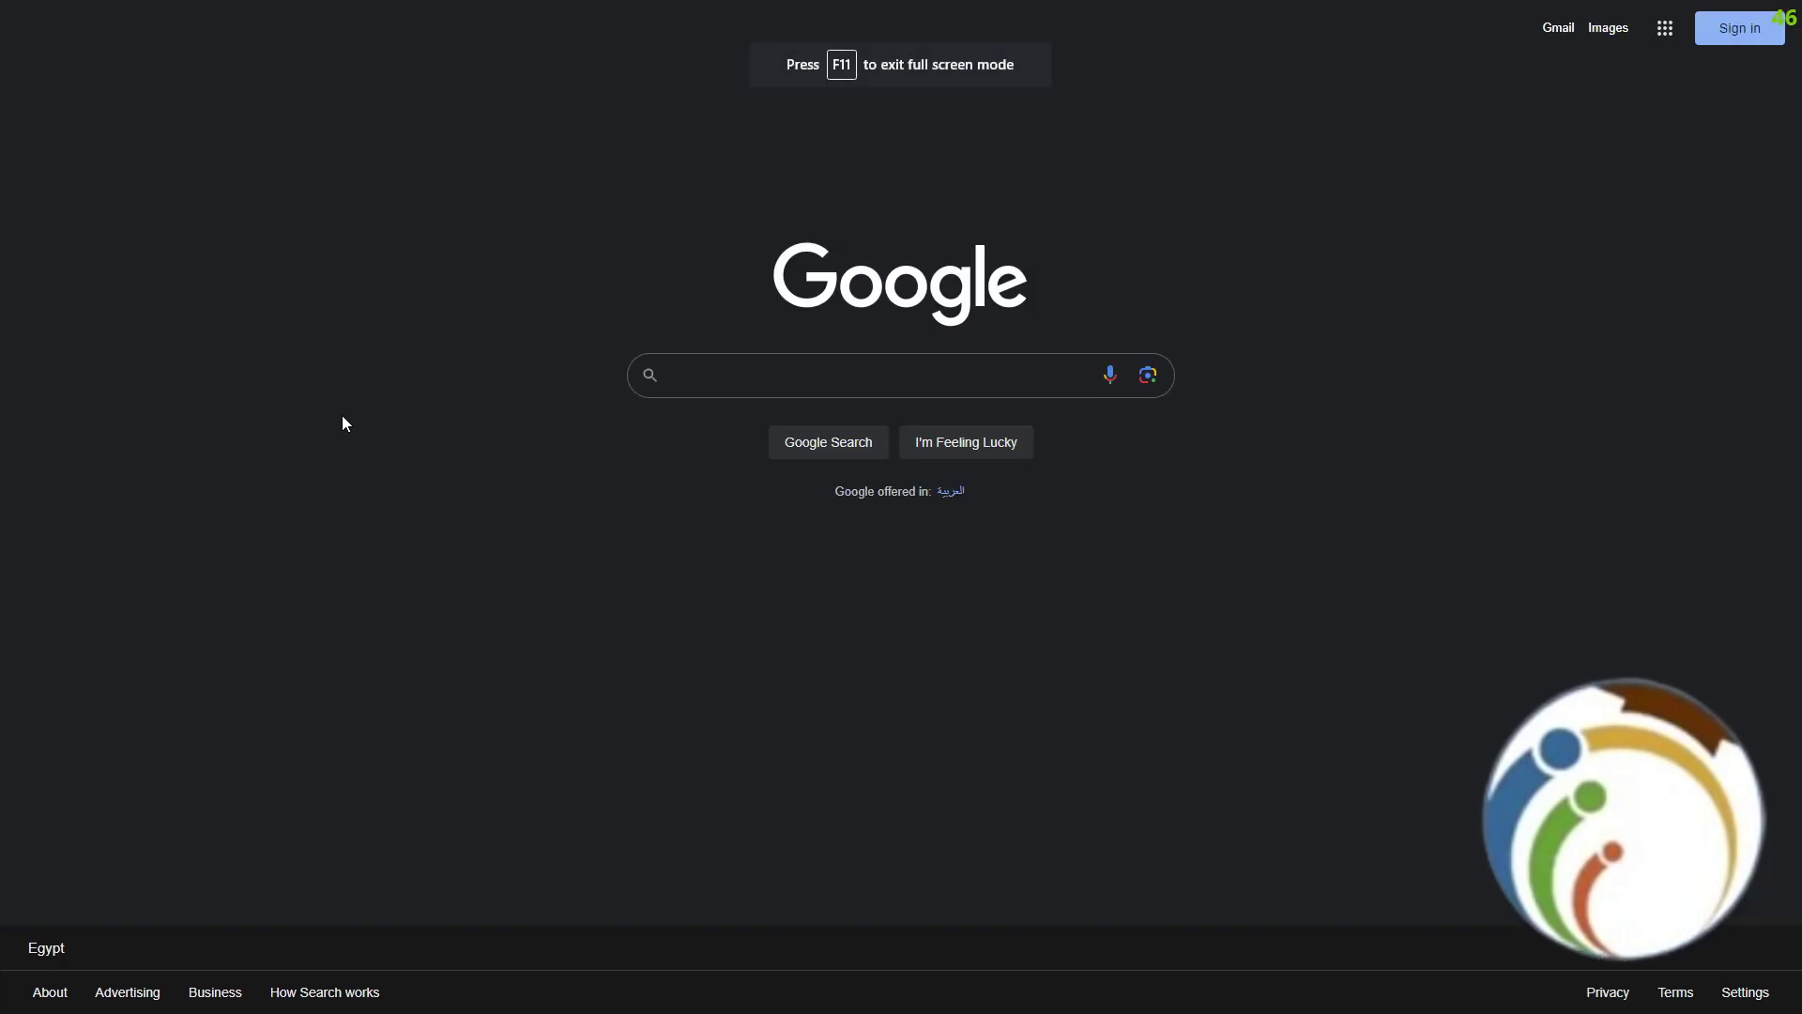
key(F11)
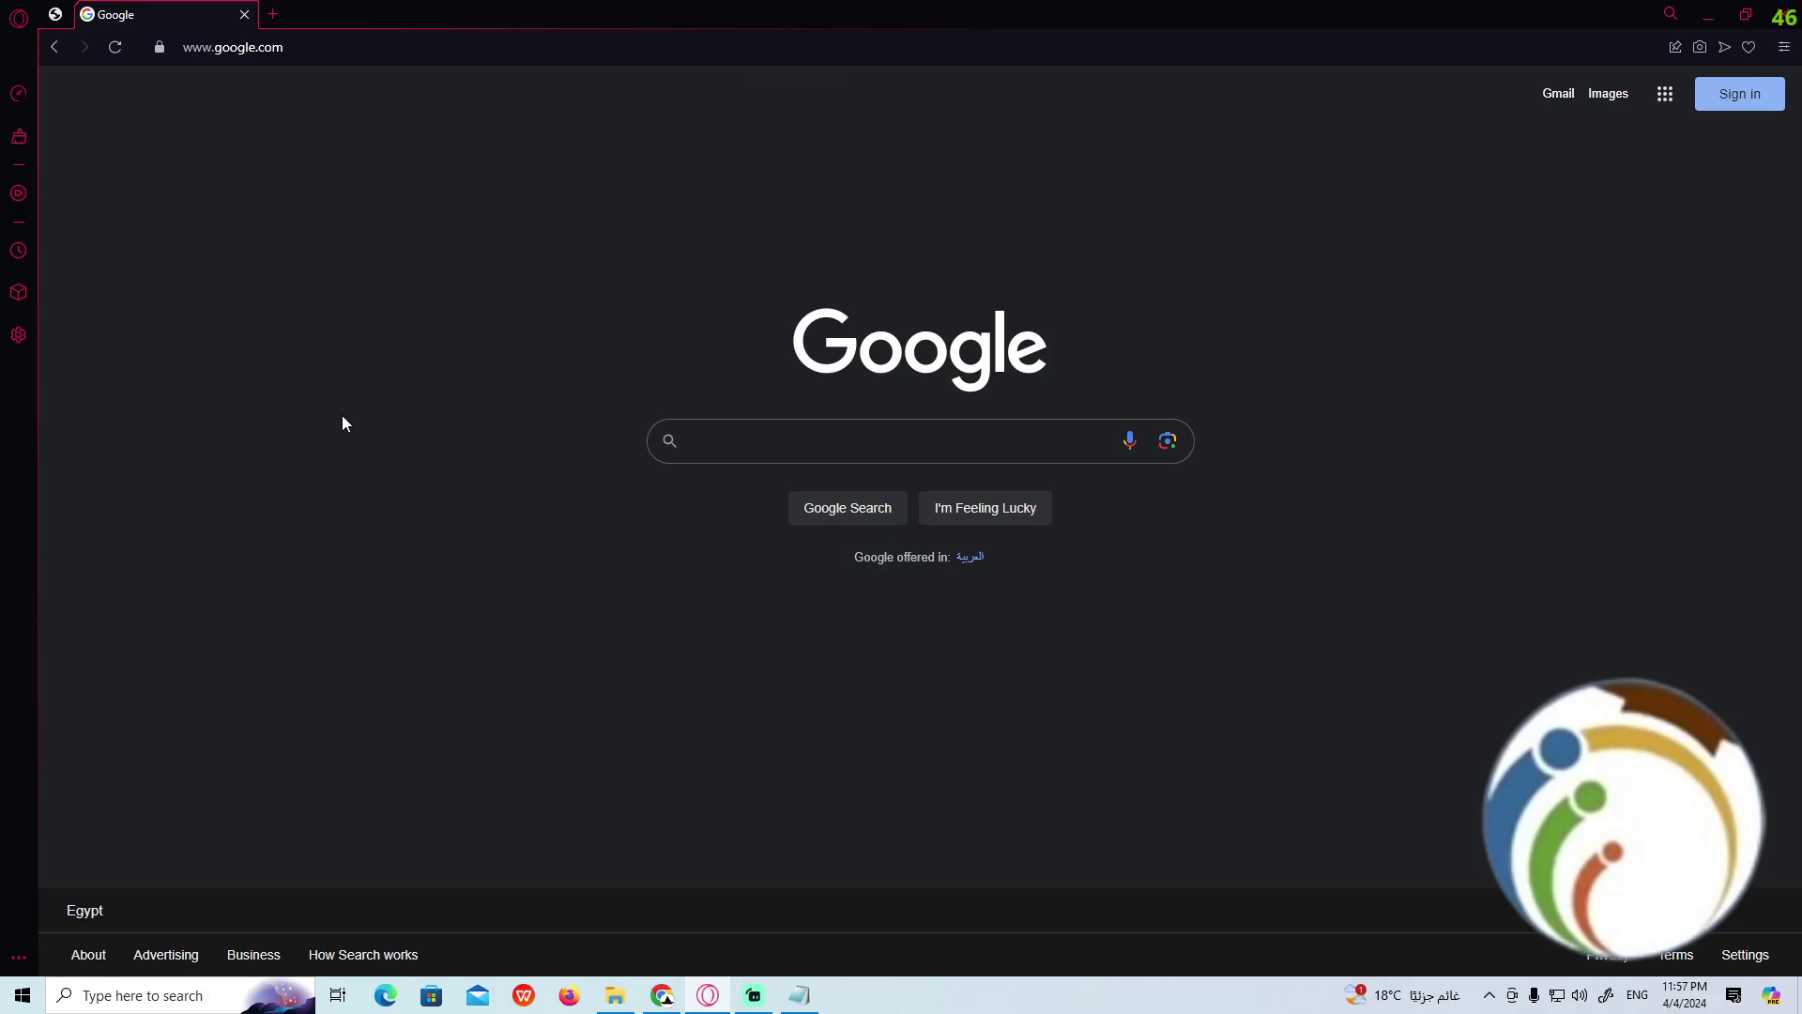
click(32, 28)
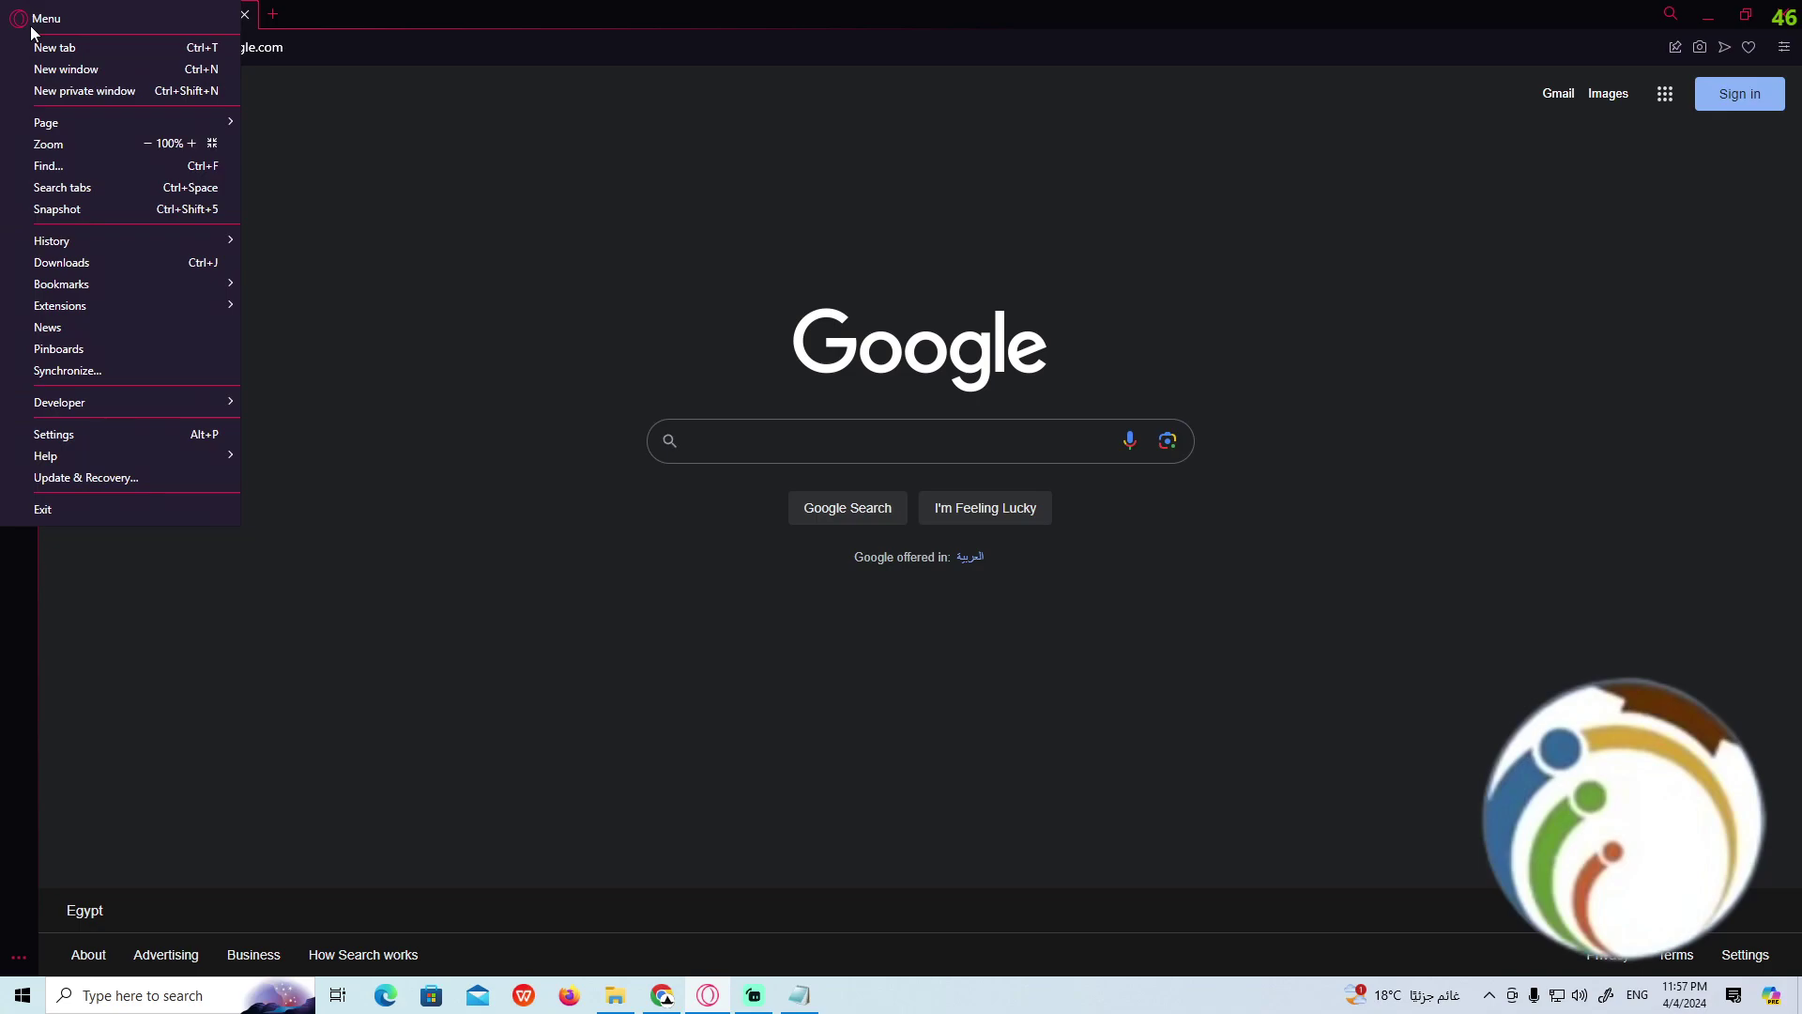
click(348, 253)
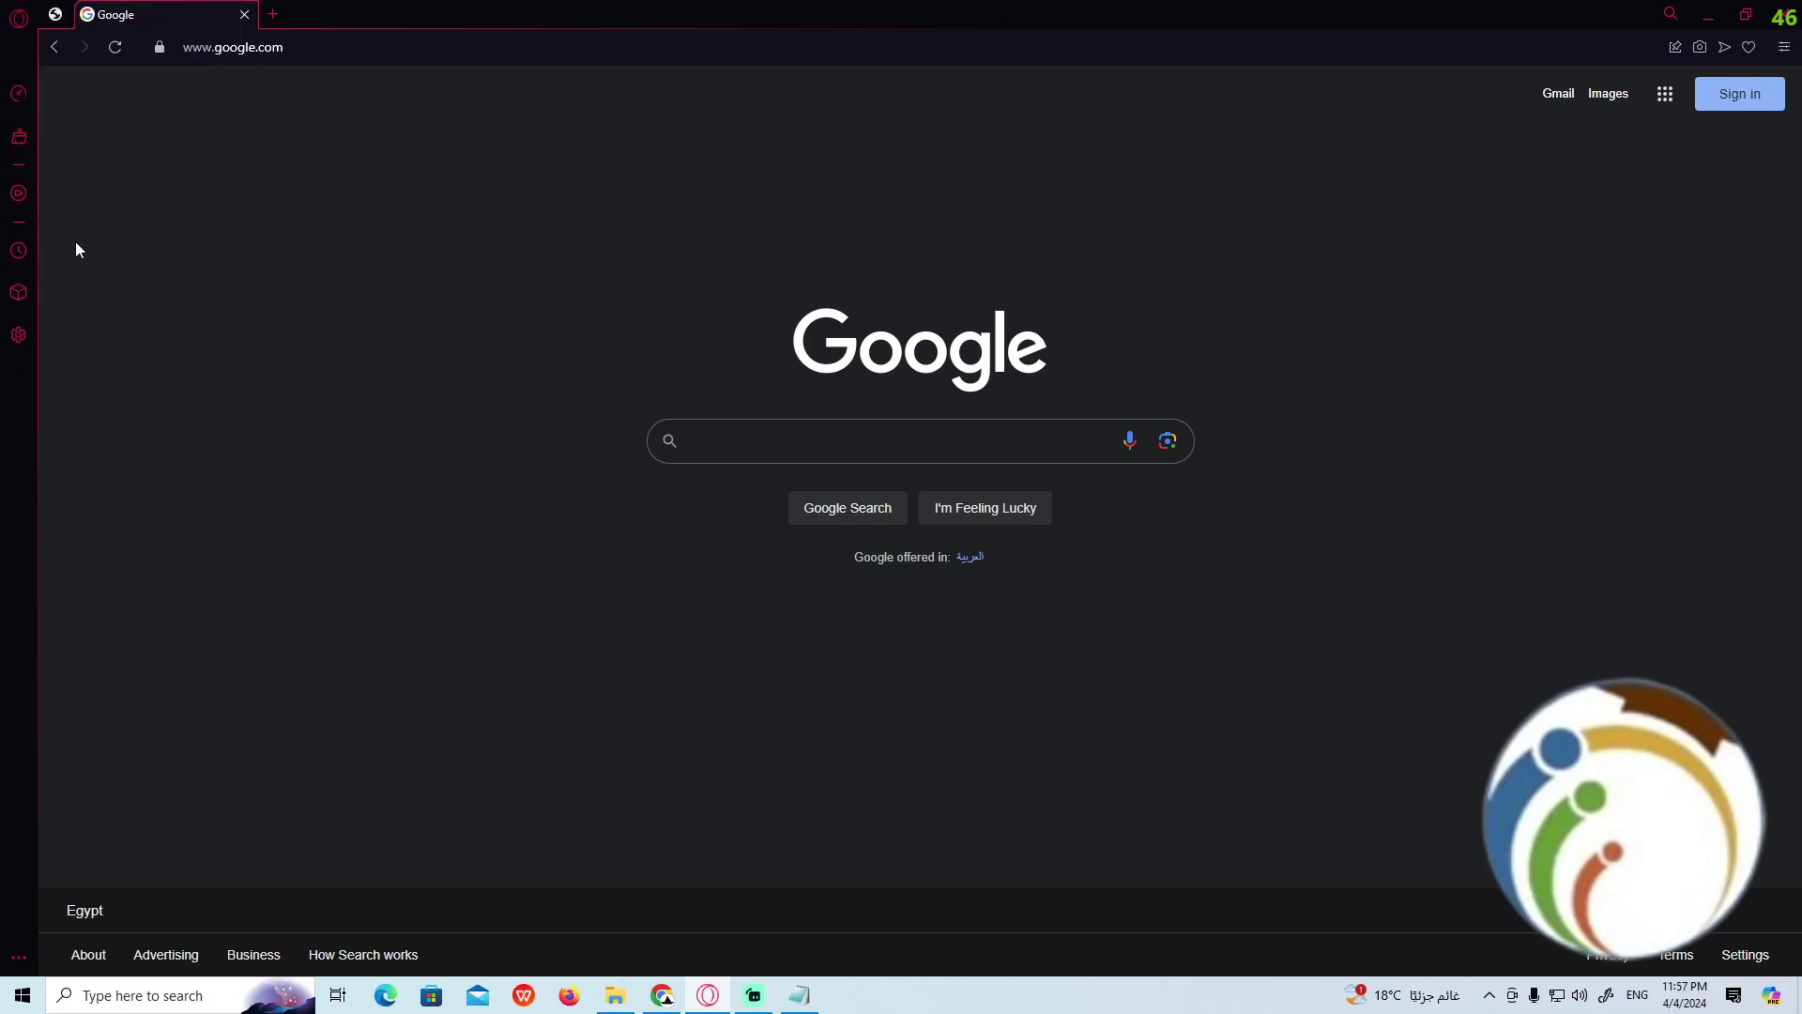
Open two new start-page tabs and load facebook.com in one
click(270, 15)
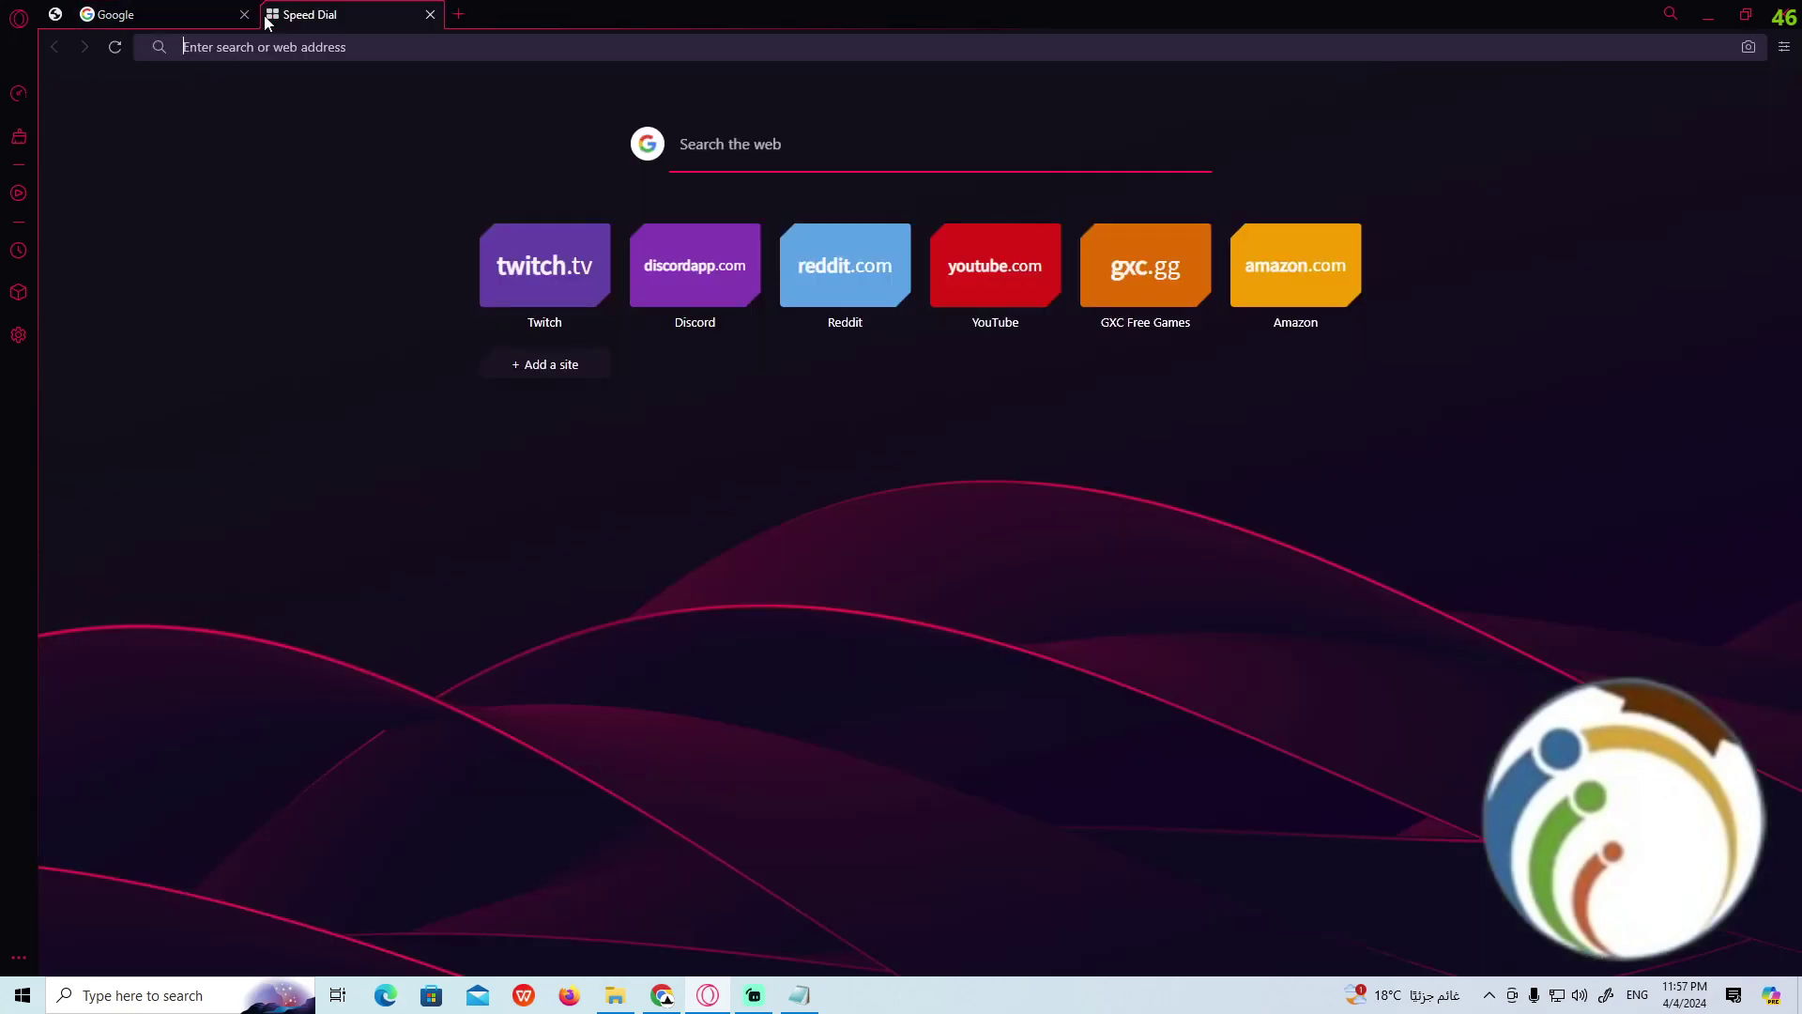
click(464, 18)
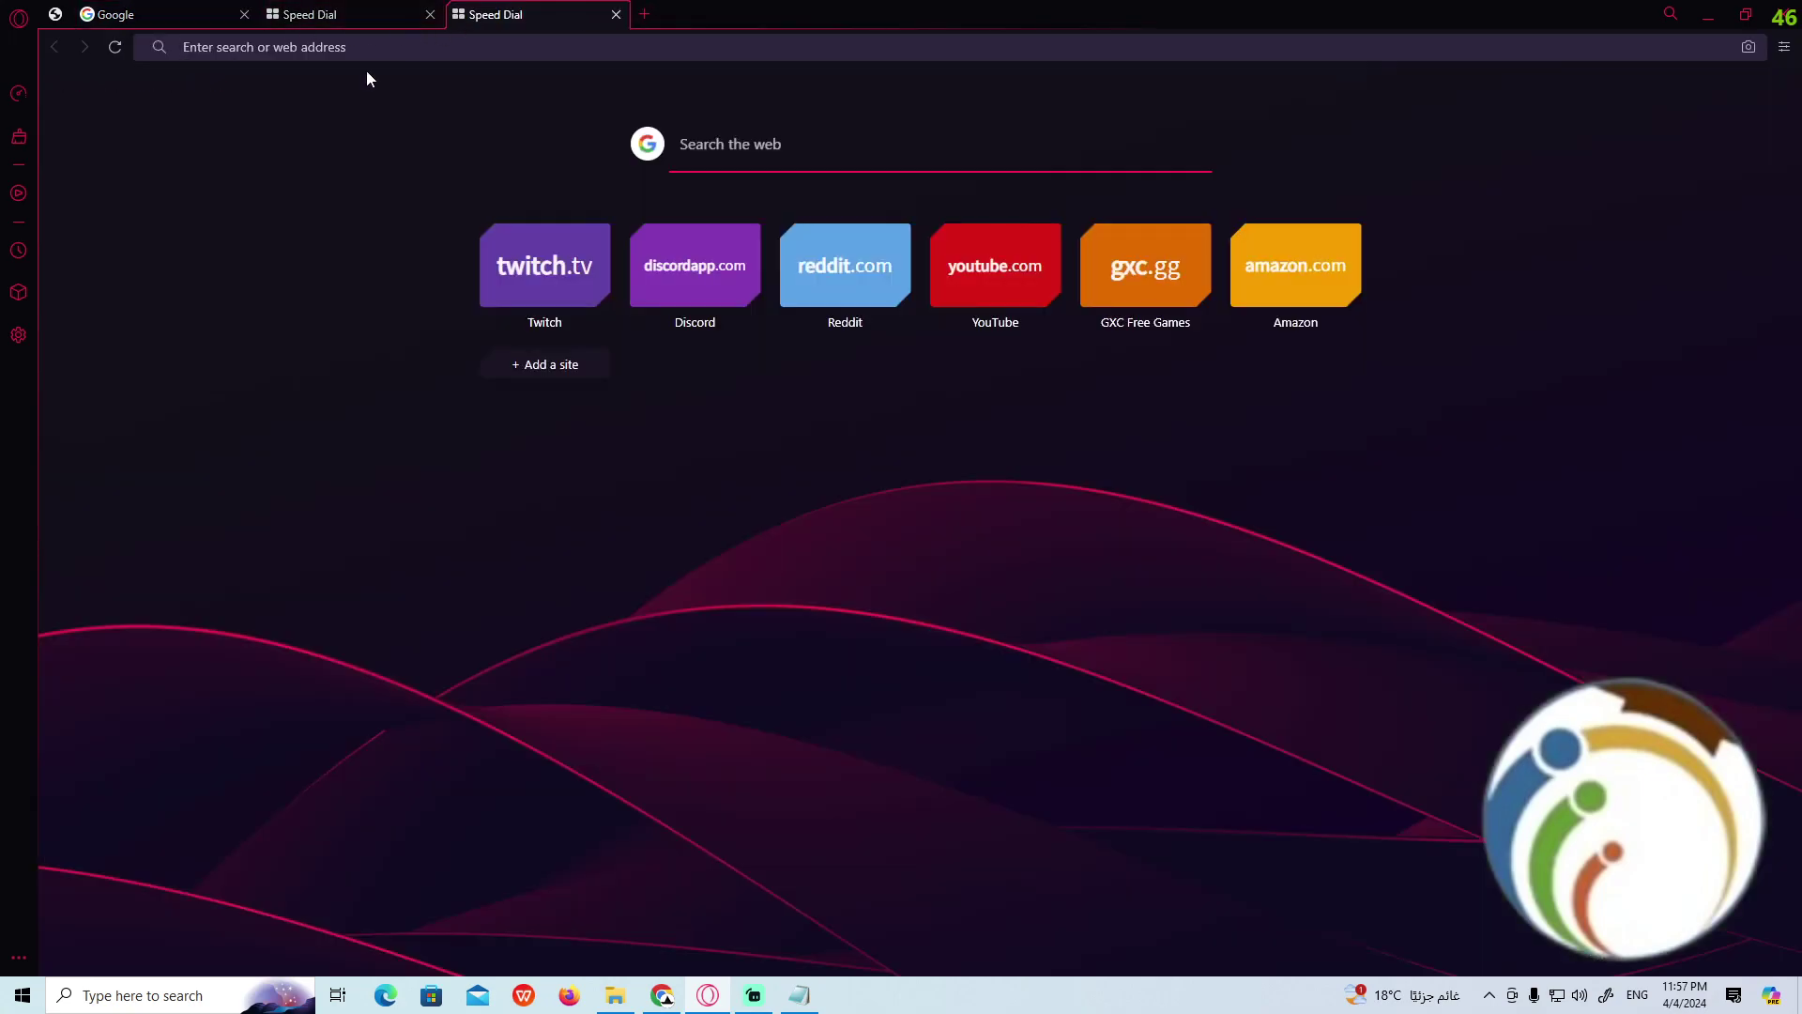
text(FACEBOO)
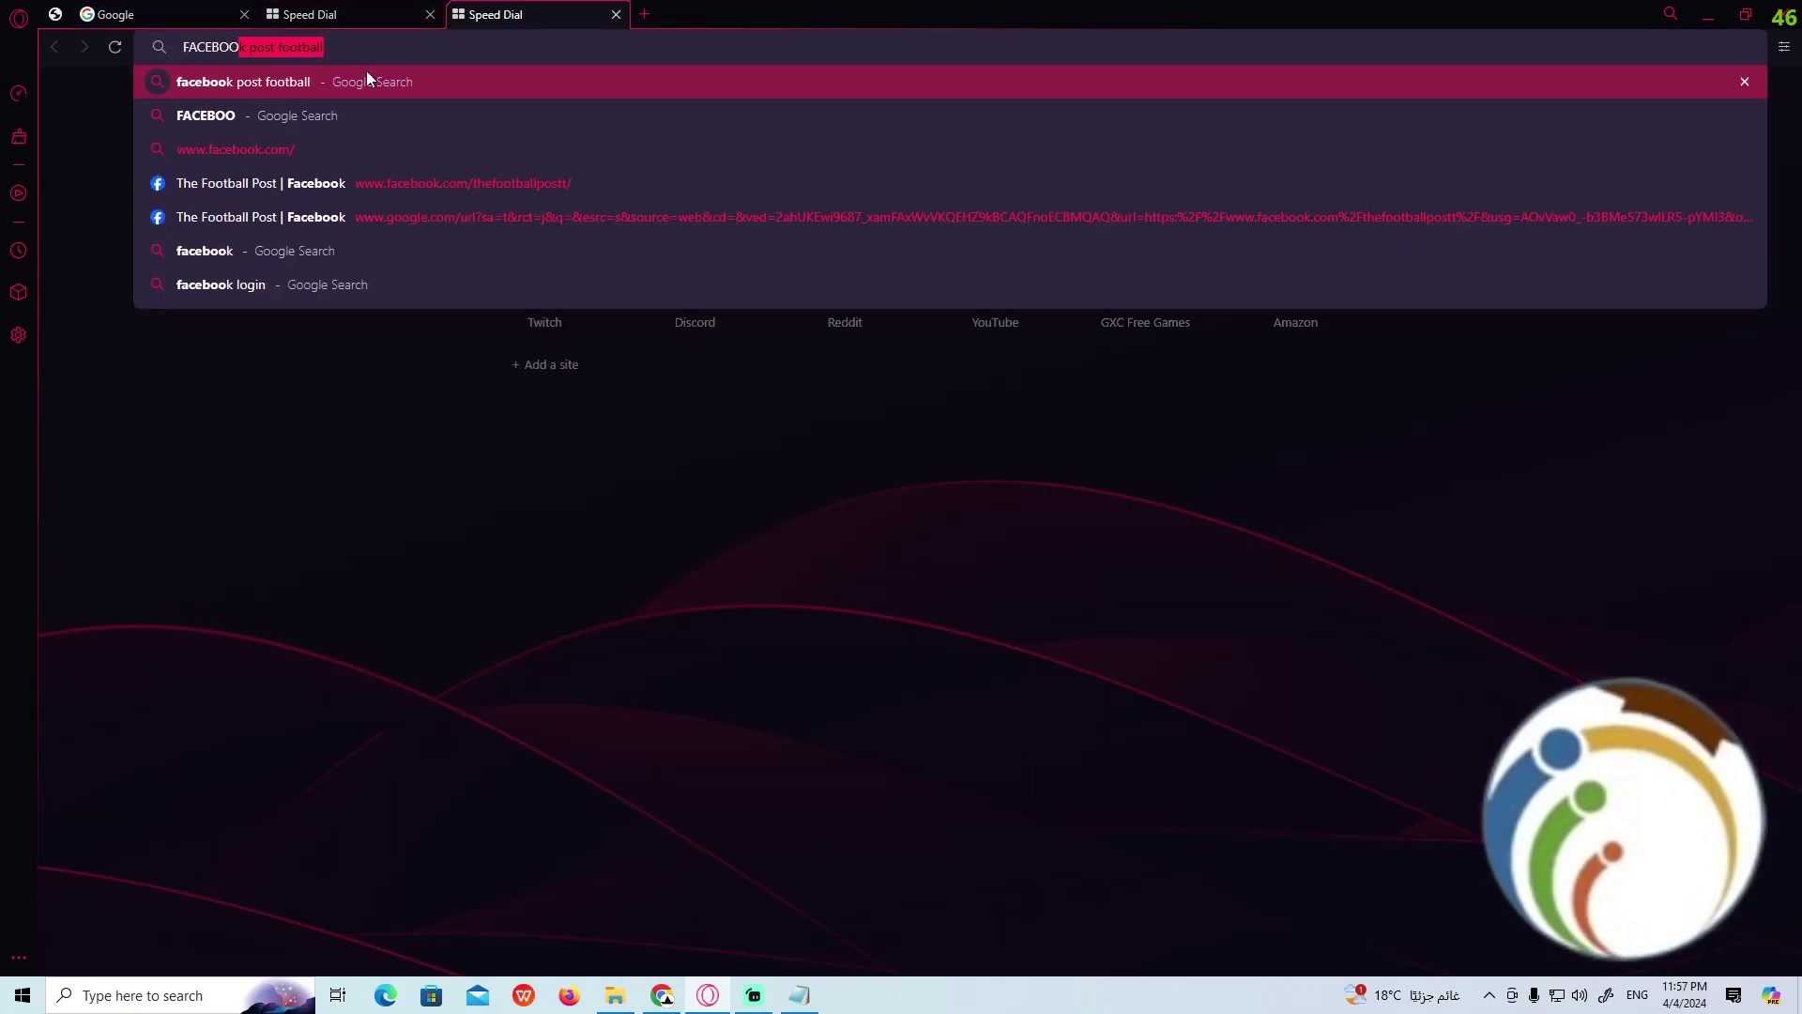
text(K.COM)
key(Return)
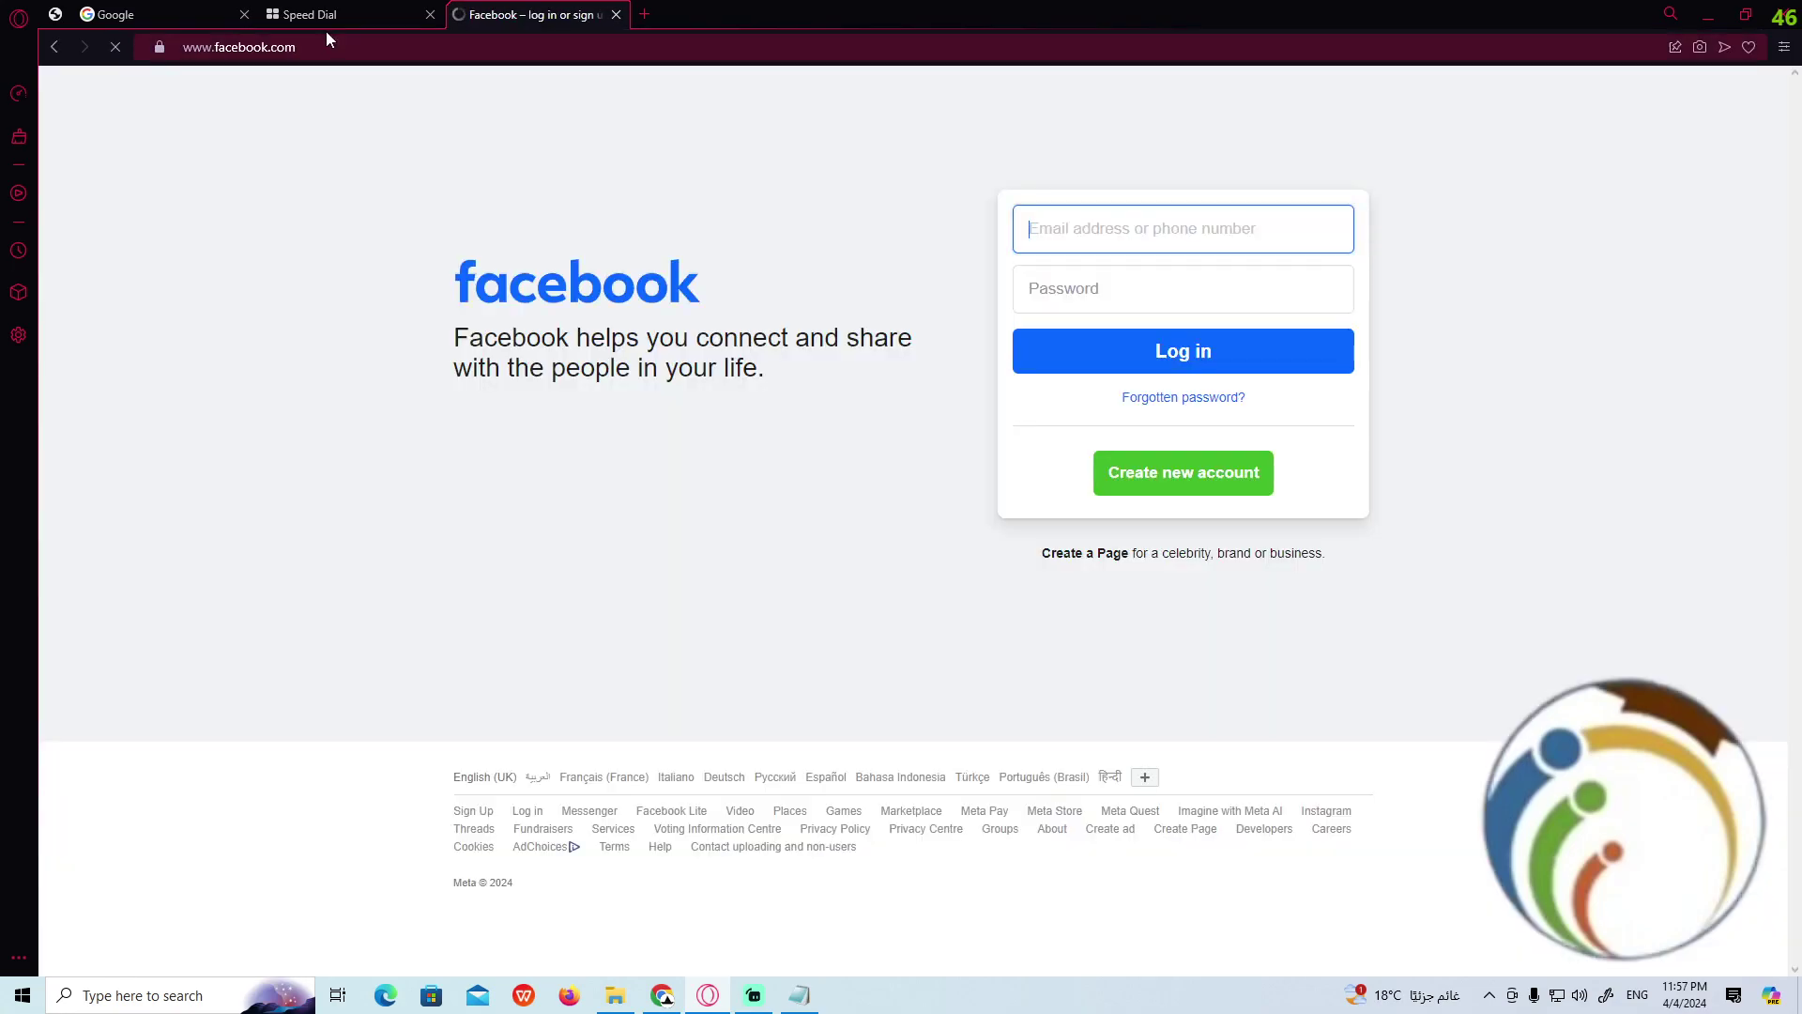
Load instagram.com in the other start-page tab
click(311, 34)
click(300, 54)
text(INST)
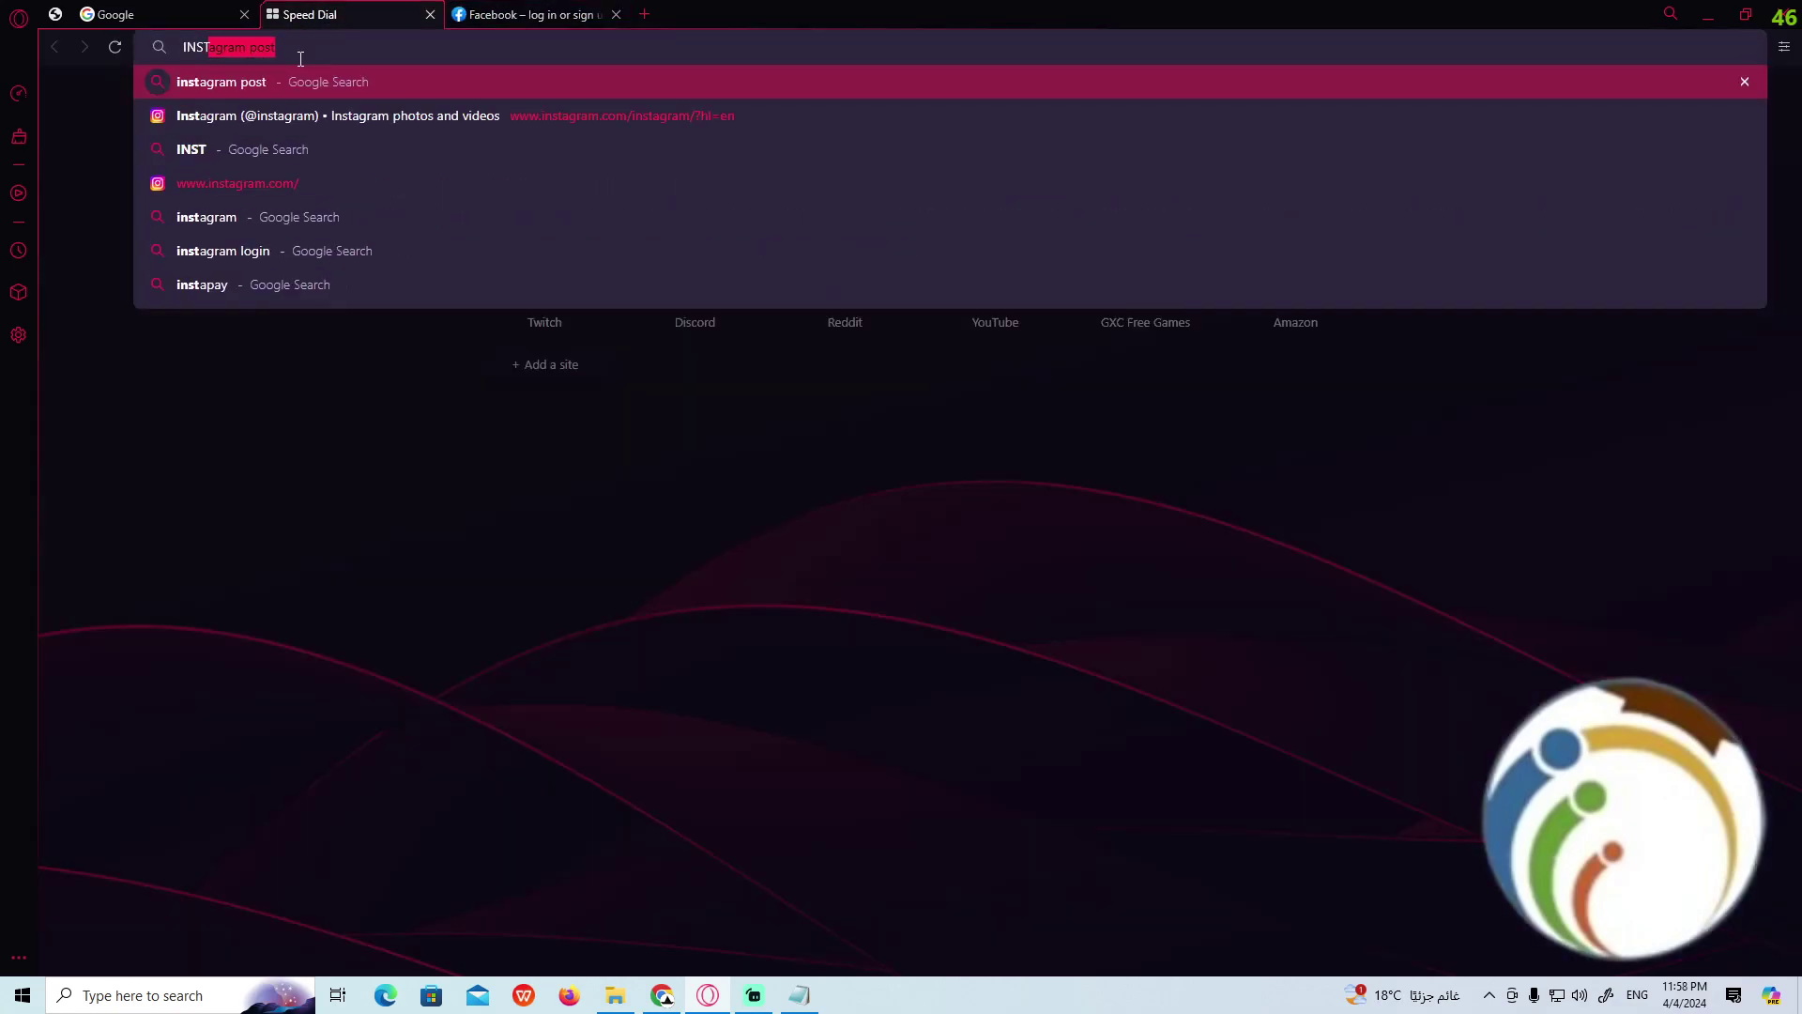
text(AGRAM.COM)
key(Return)
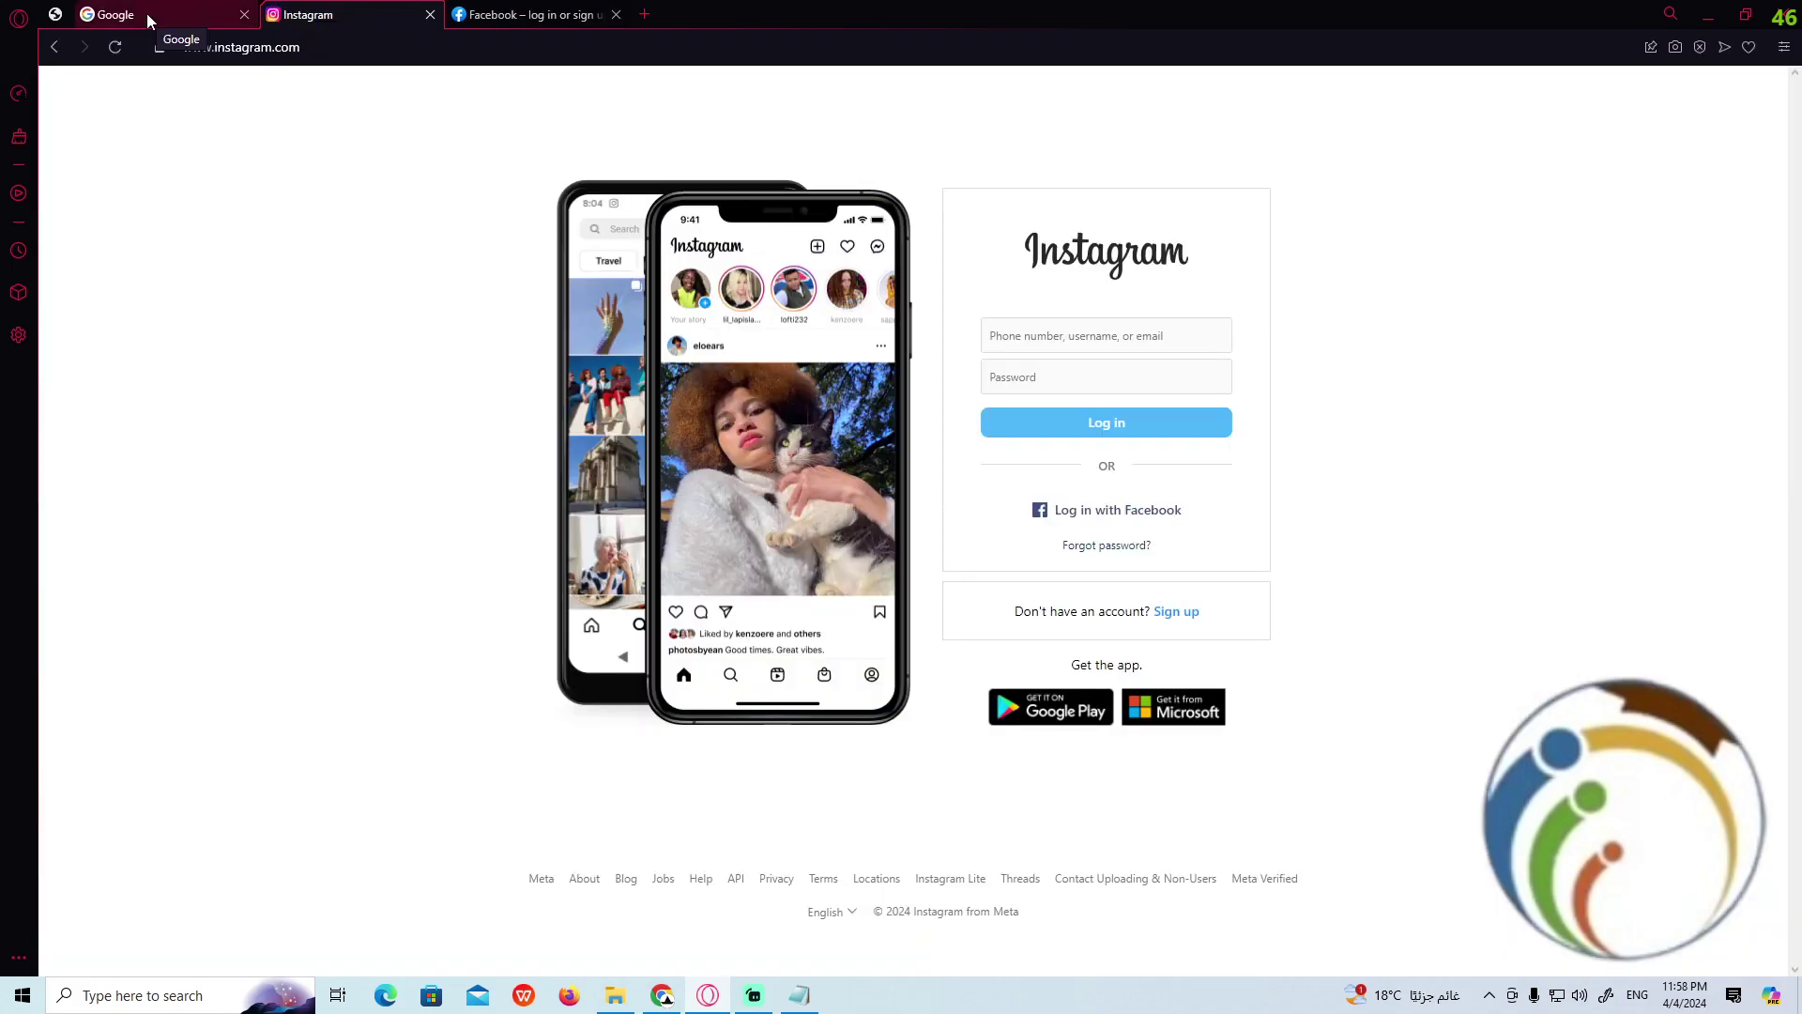
Open a new start-page tab from the Instagram tab's menu and drag it into its own window
right_click(367, 14)
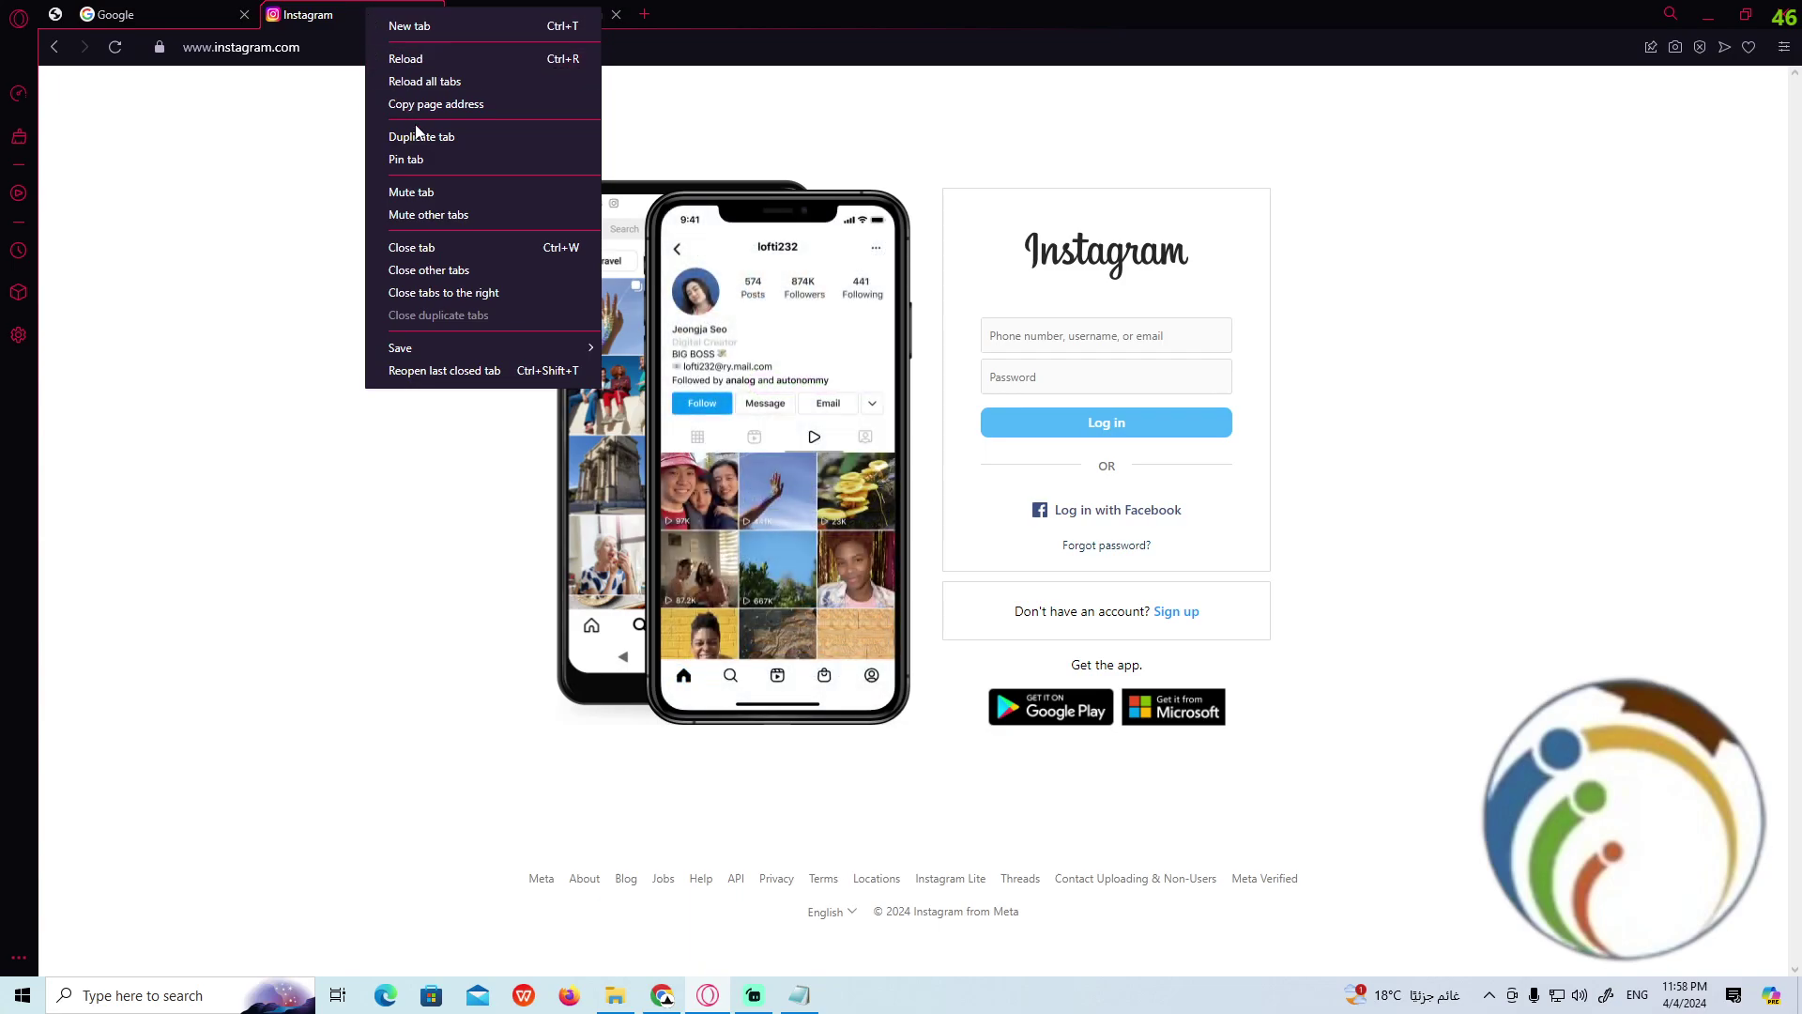
click(637, 19)
mouse_move(683, 15)
mouse_down()
mouse_move(941, 213)
mouse_move(1114, 197)
mouse_move(1019, 201)
mouse_up()
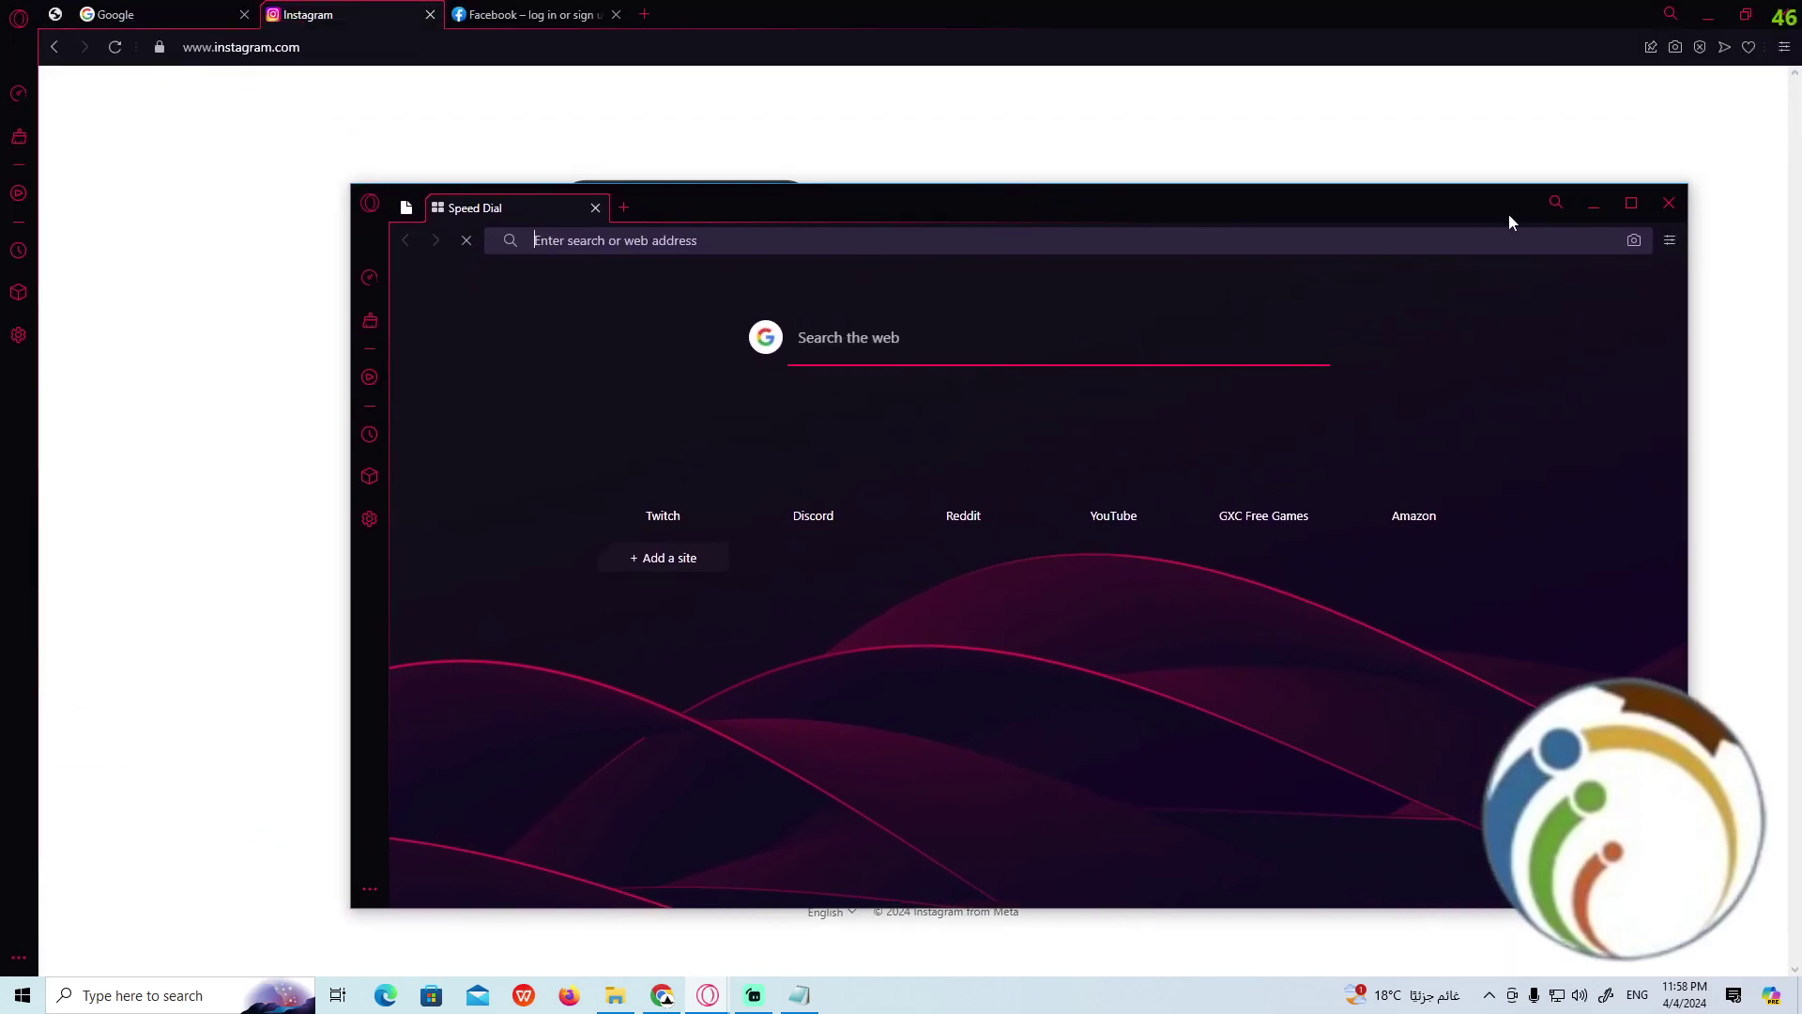
Open and close the Easy setup panel, then nudge the Facebook tab in the tab row
click(1670, 241)
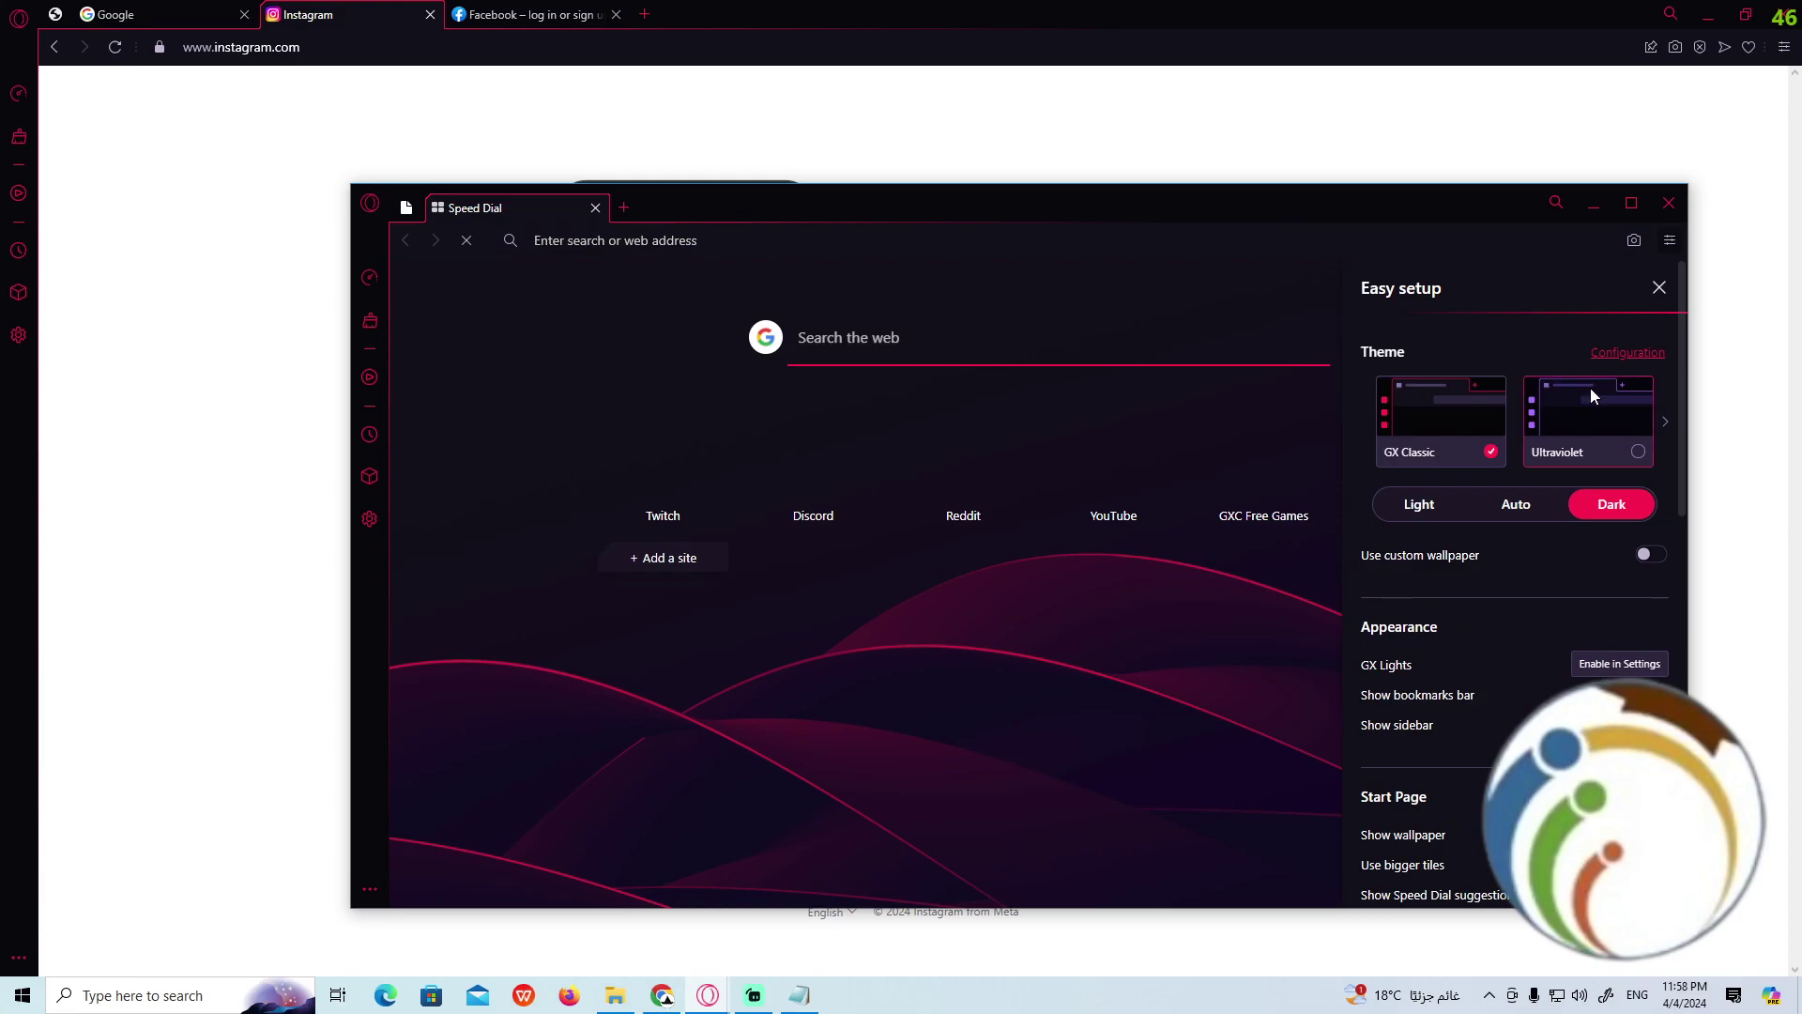
scroll(1497, 551, down, 3)
scroll(1443, 650, down, 5)
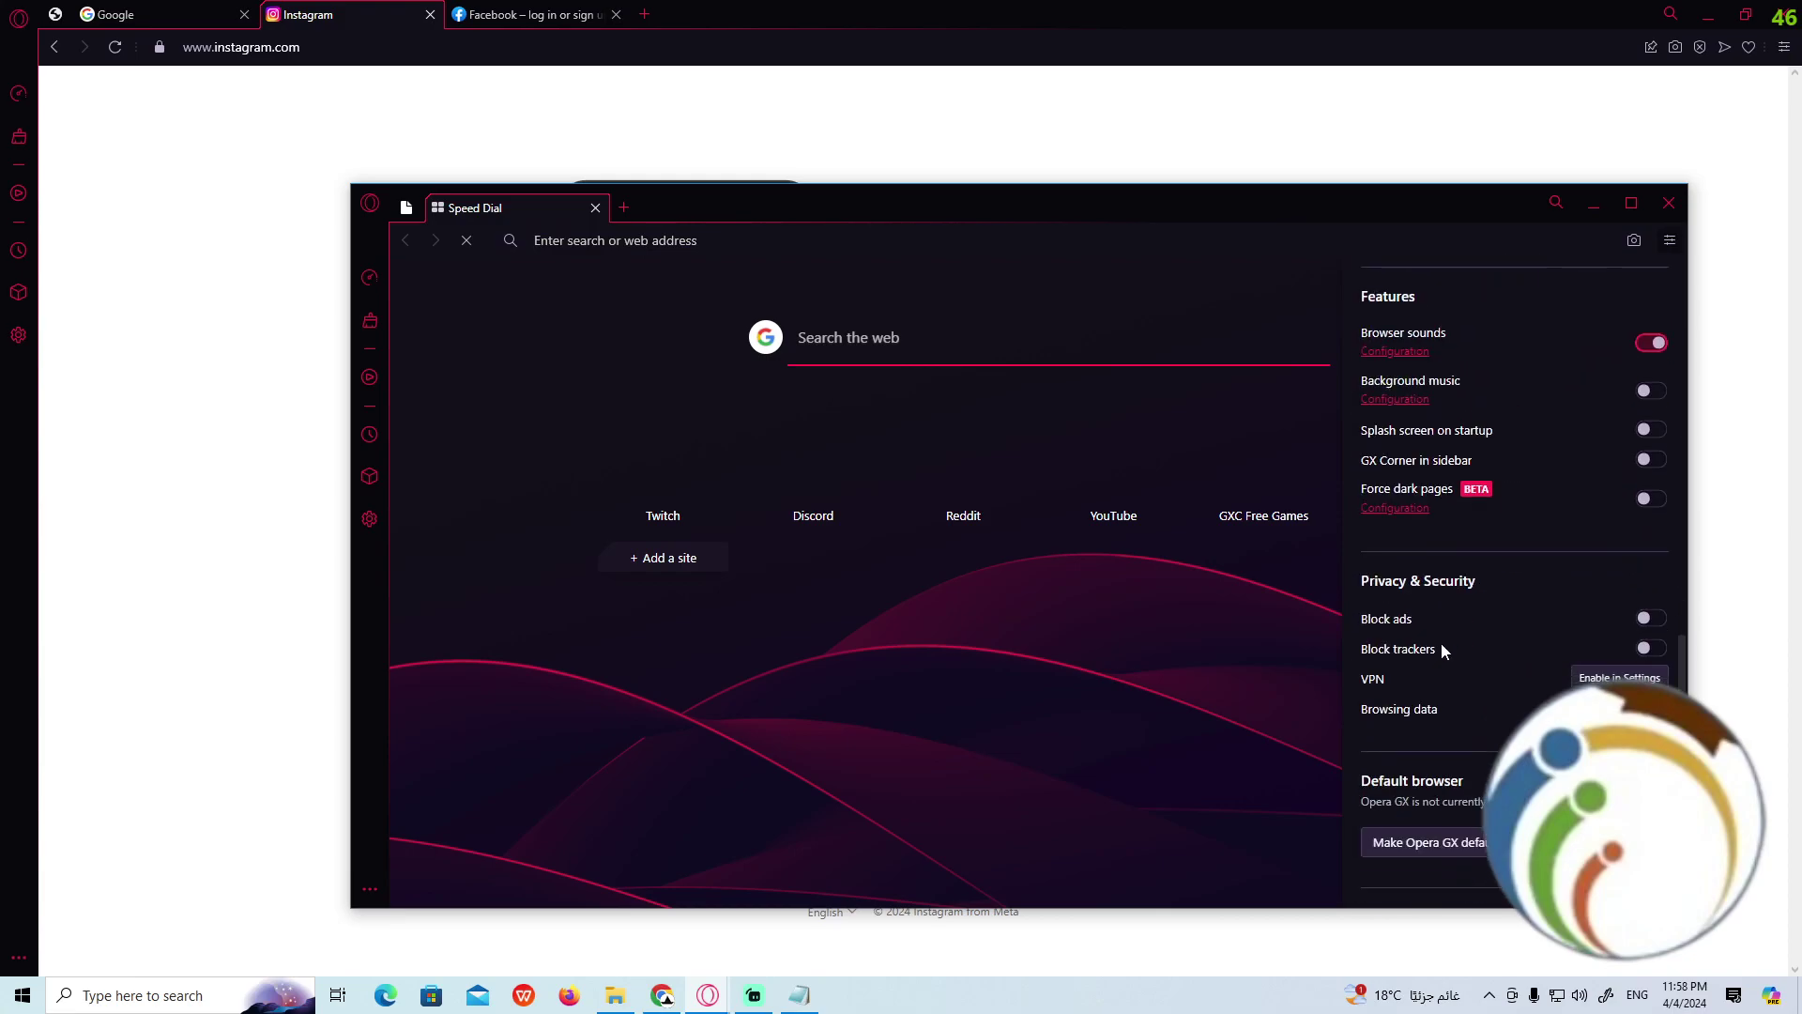
scroll(1440, 648, up, 8)
click(1660, 288)
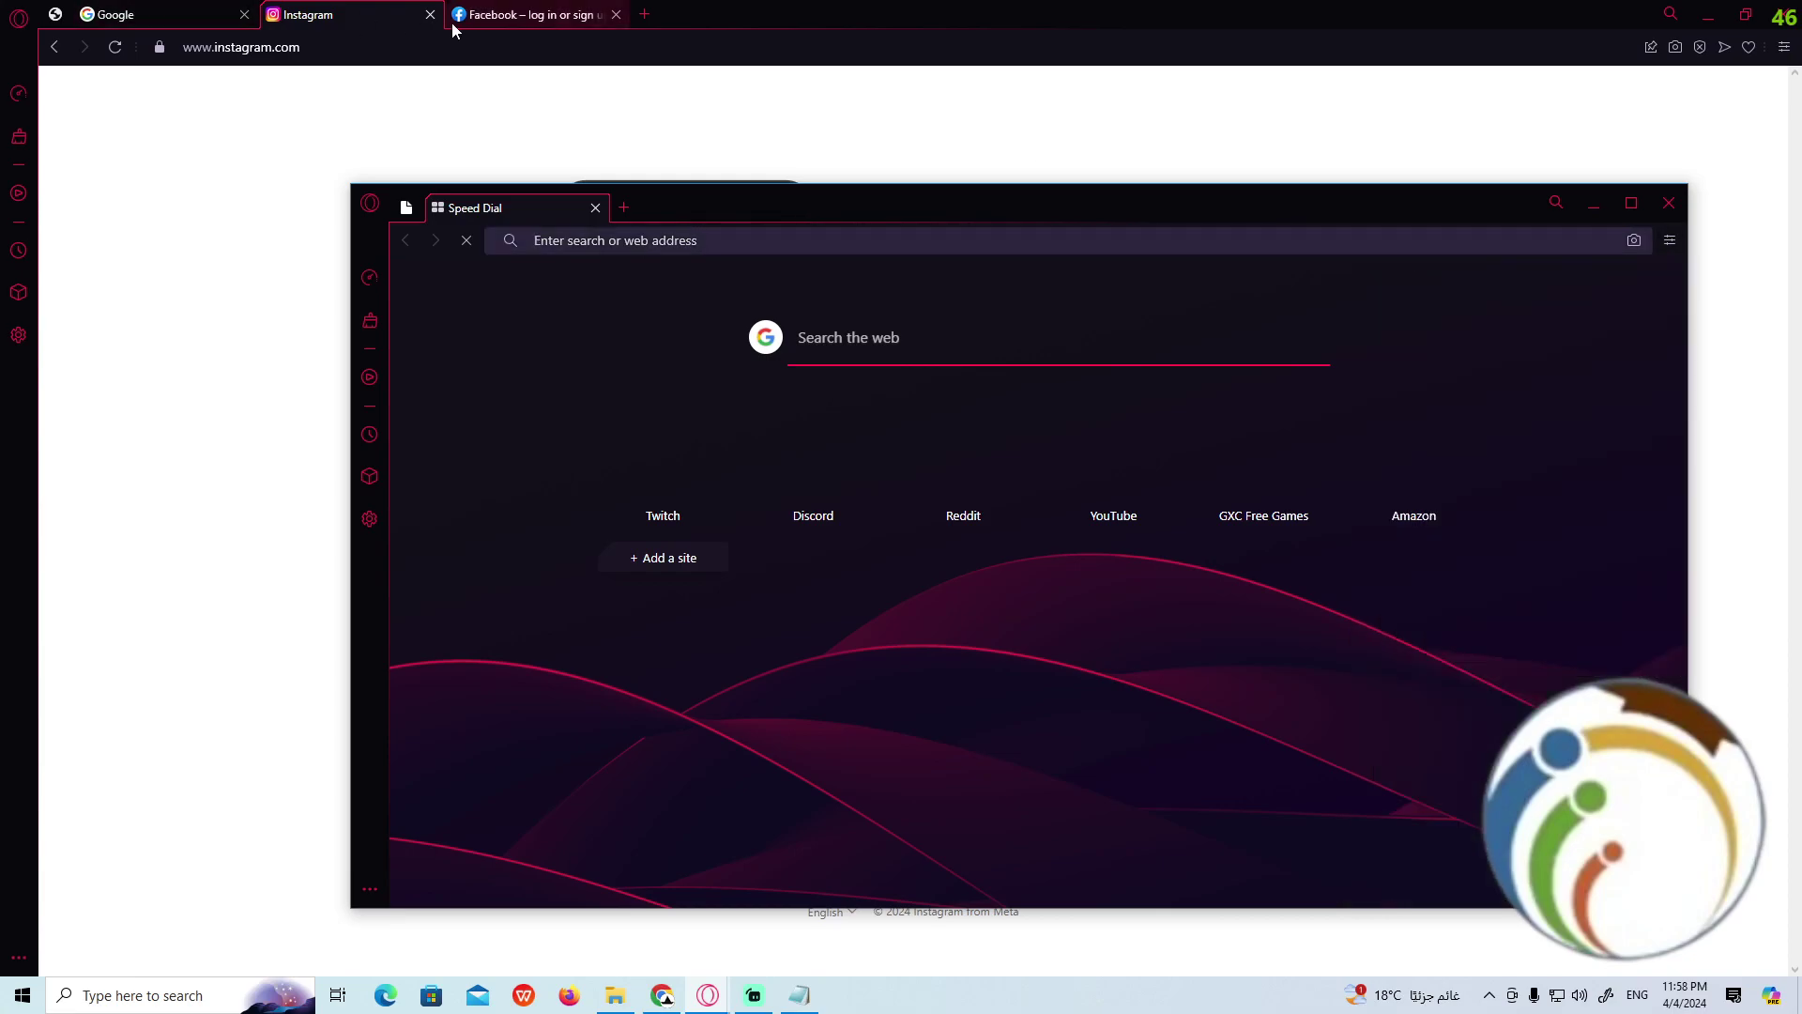
mouse_move(529, 14)
mouse_down()
mouse_move(561, 166)
mouse_move(536, 15)
mouse_up()
mouse_move(708, 996)
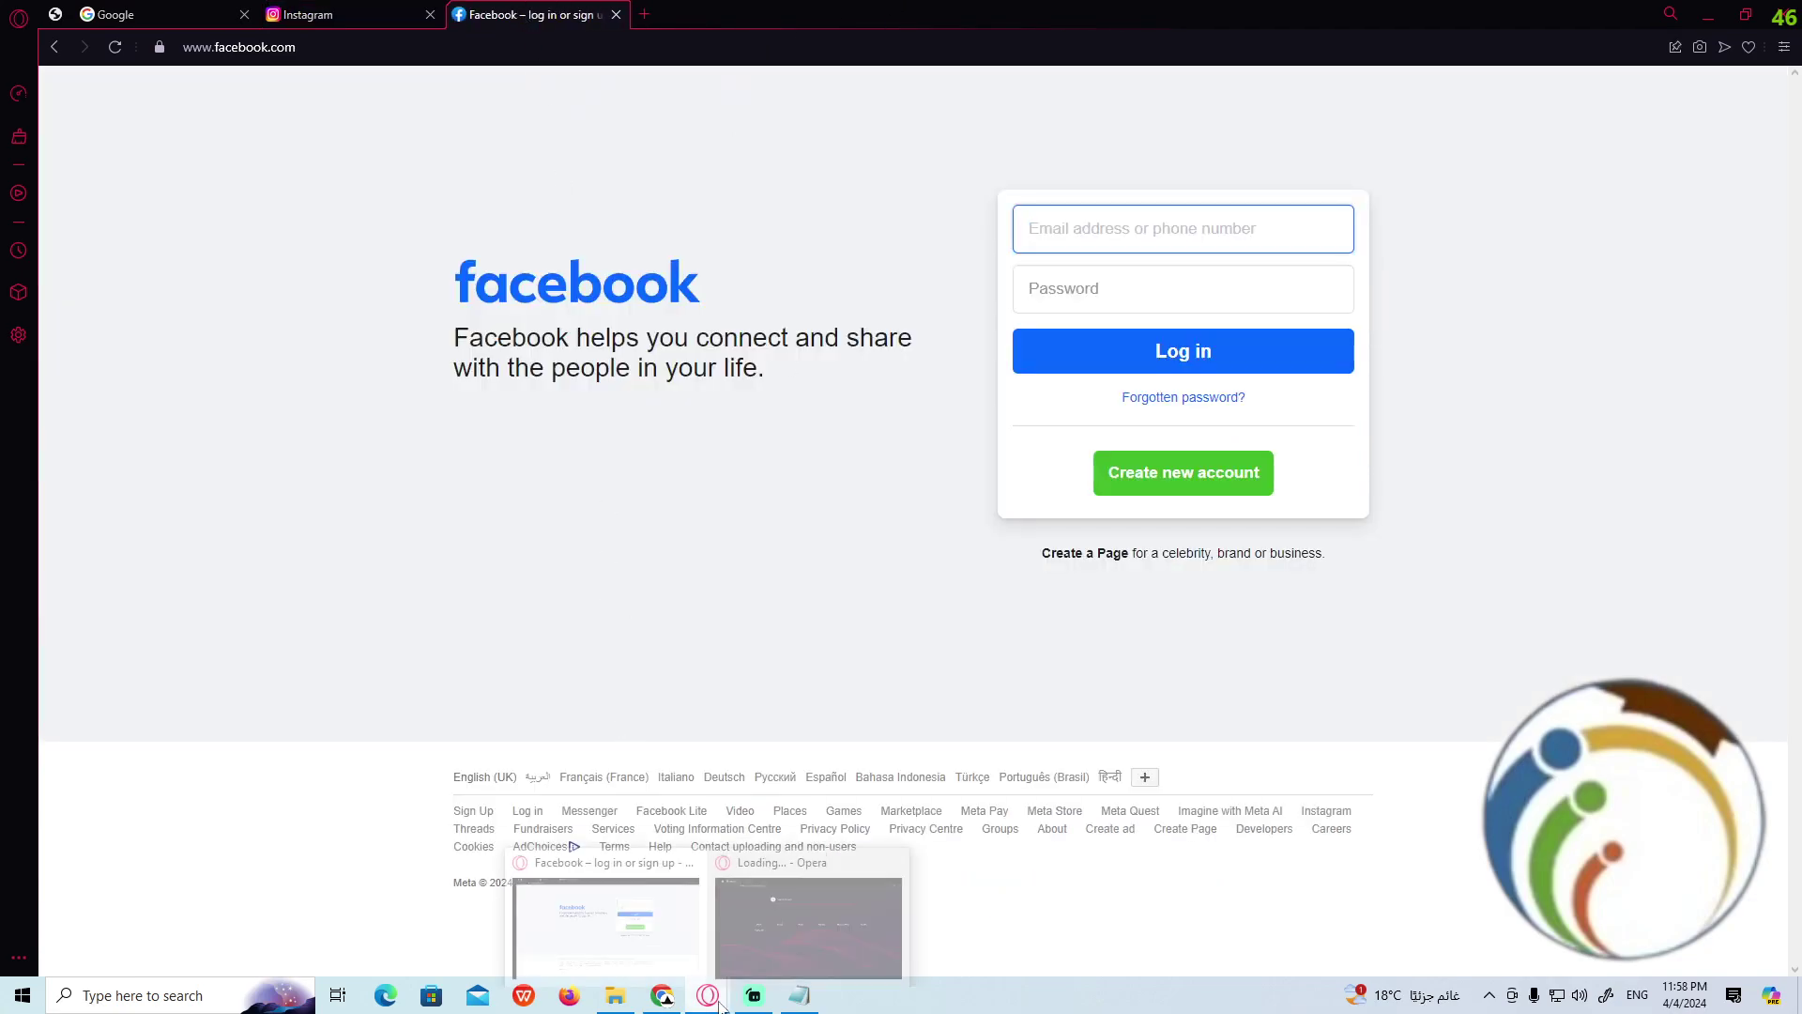
Bring the start-page window forward, maximise it, then shrink and move it to reveal Facebook
click(796, 916)
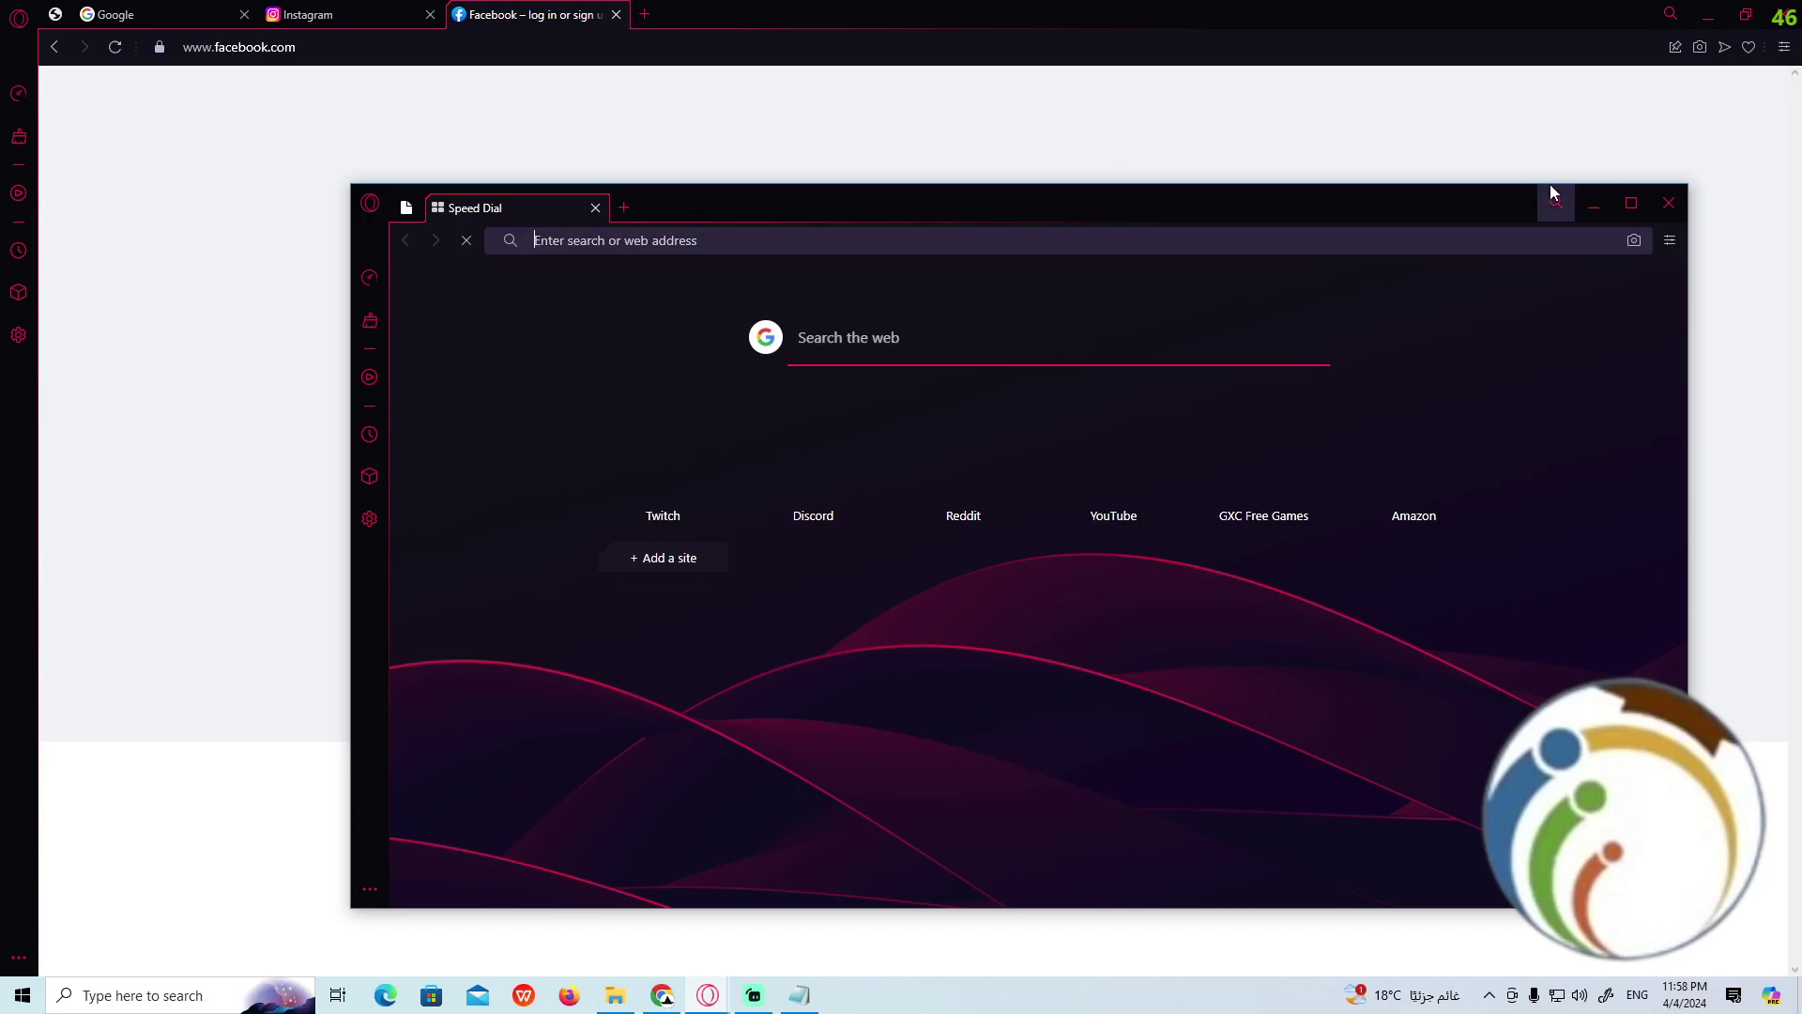
click(1631, 203)
drag(324, 28, 940, 215)
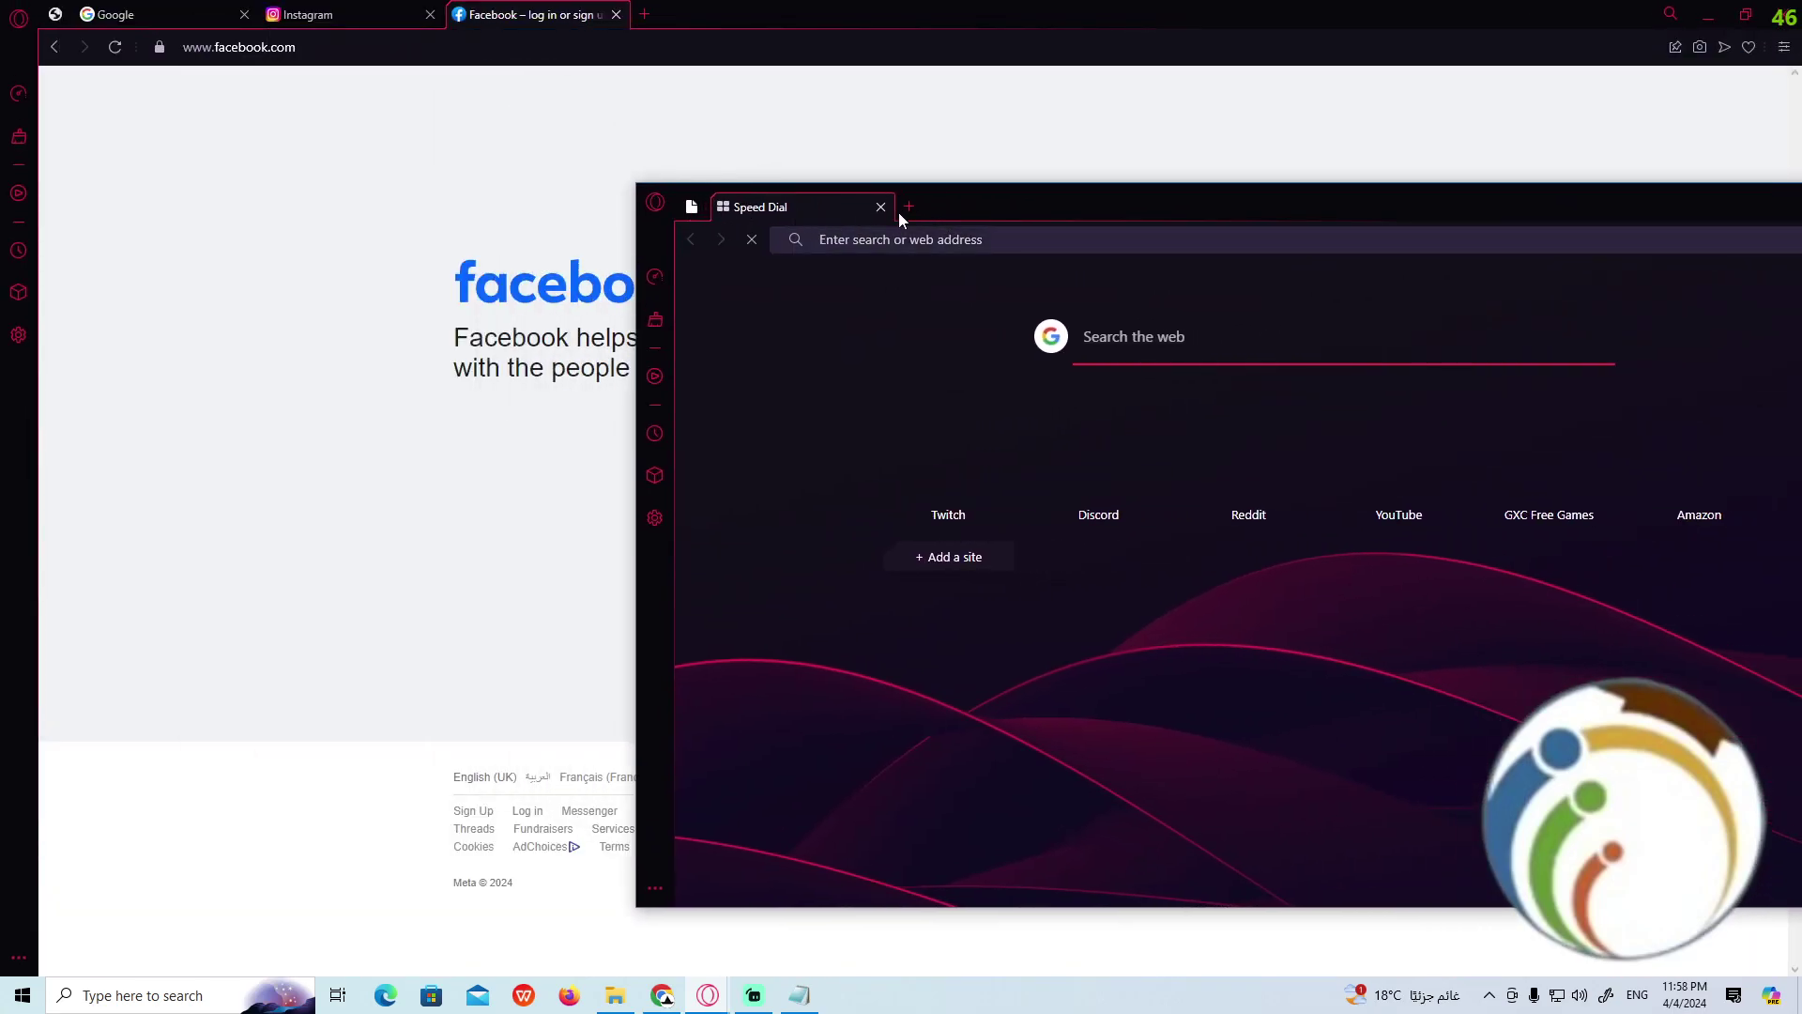
Open a new tab for snapchat.com, view Snapchat, then return to Facebook
click(909, 207)
text(SNAP)
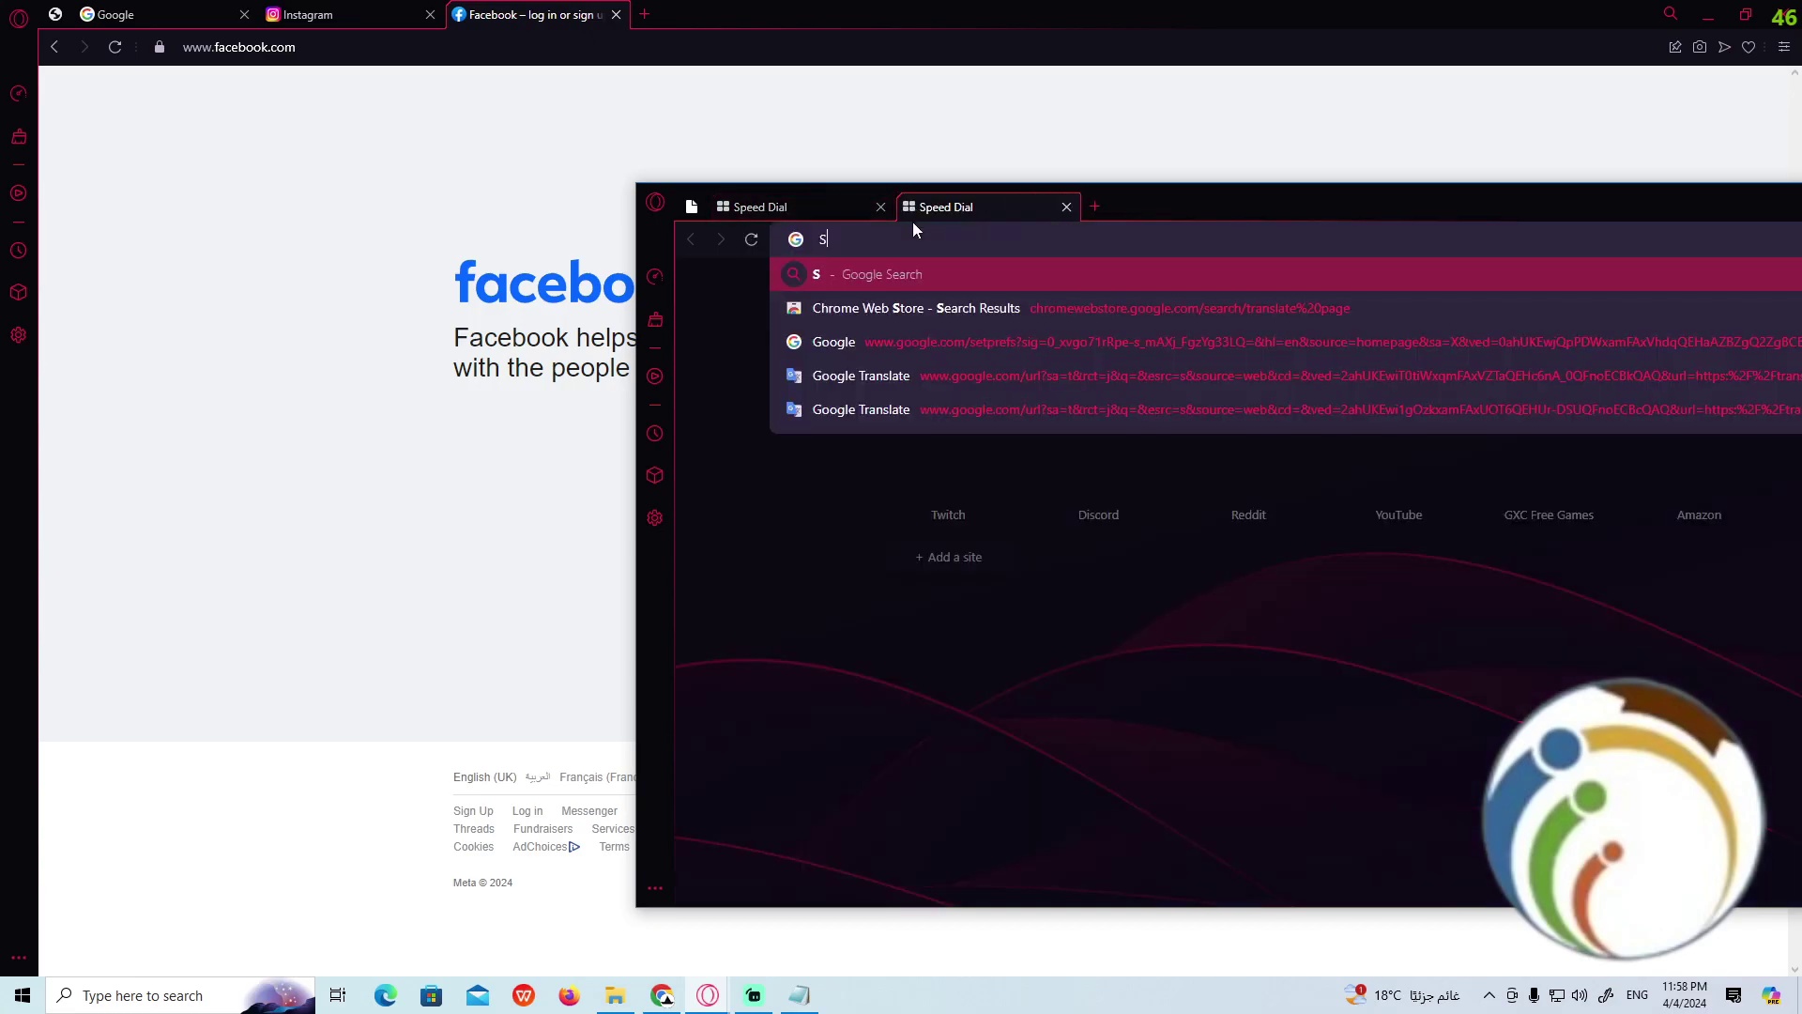
text(CHAT.C)
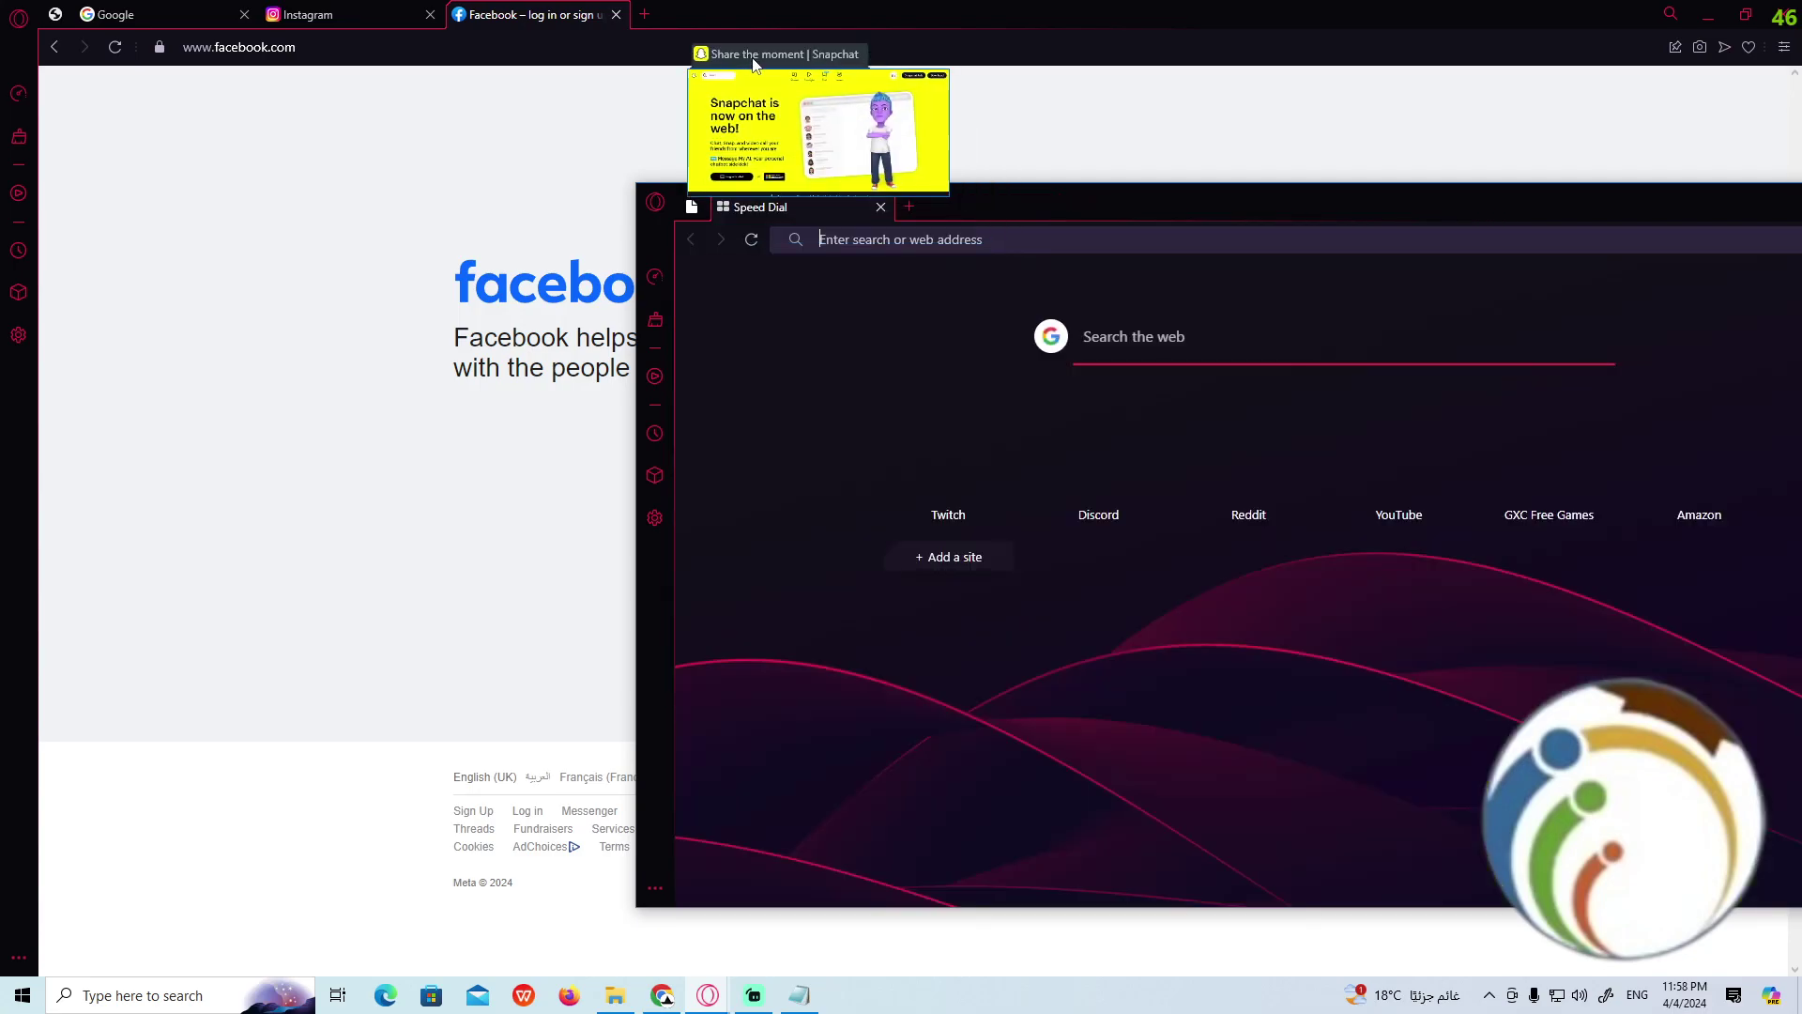
click(713, 25)
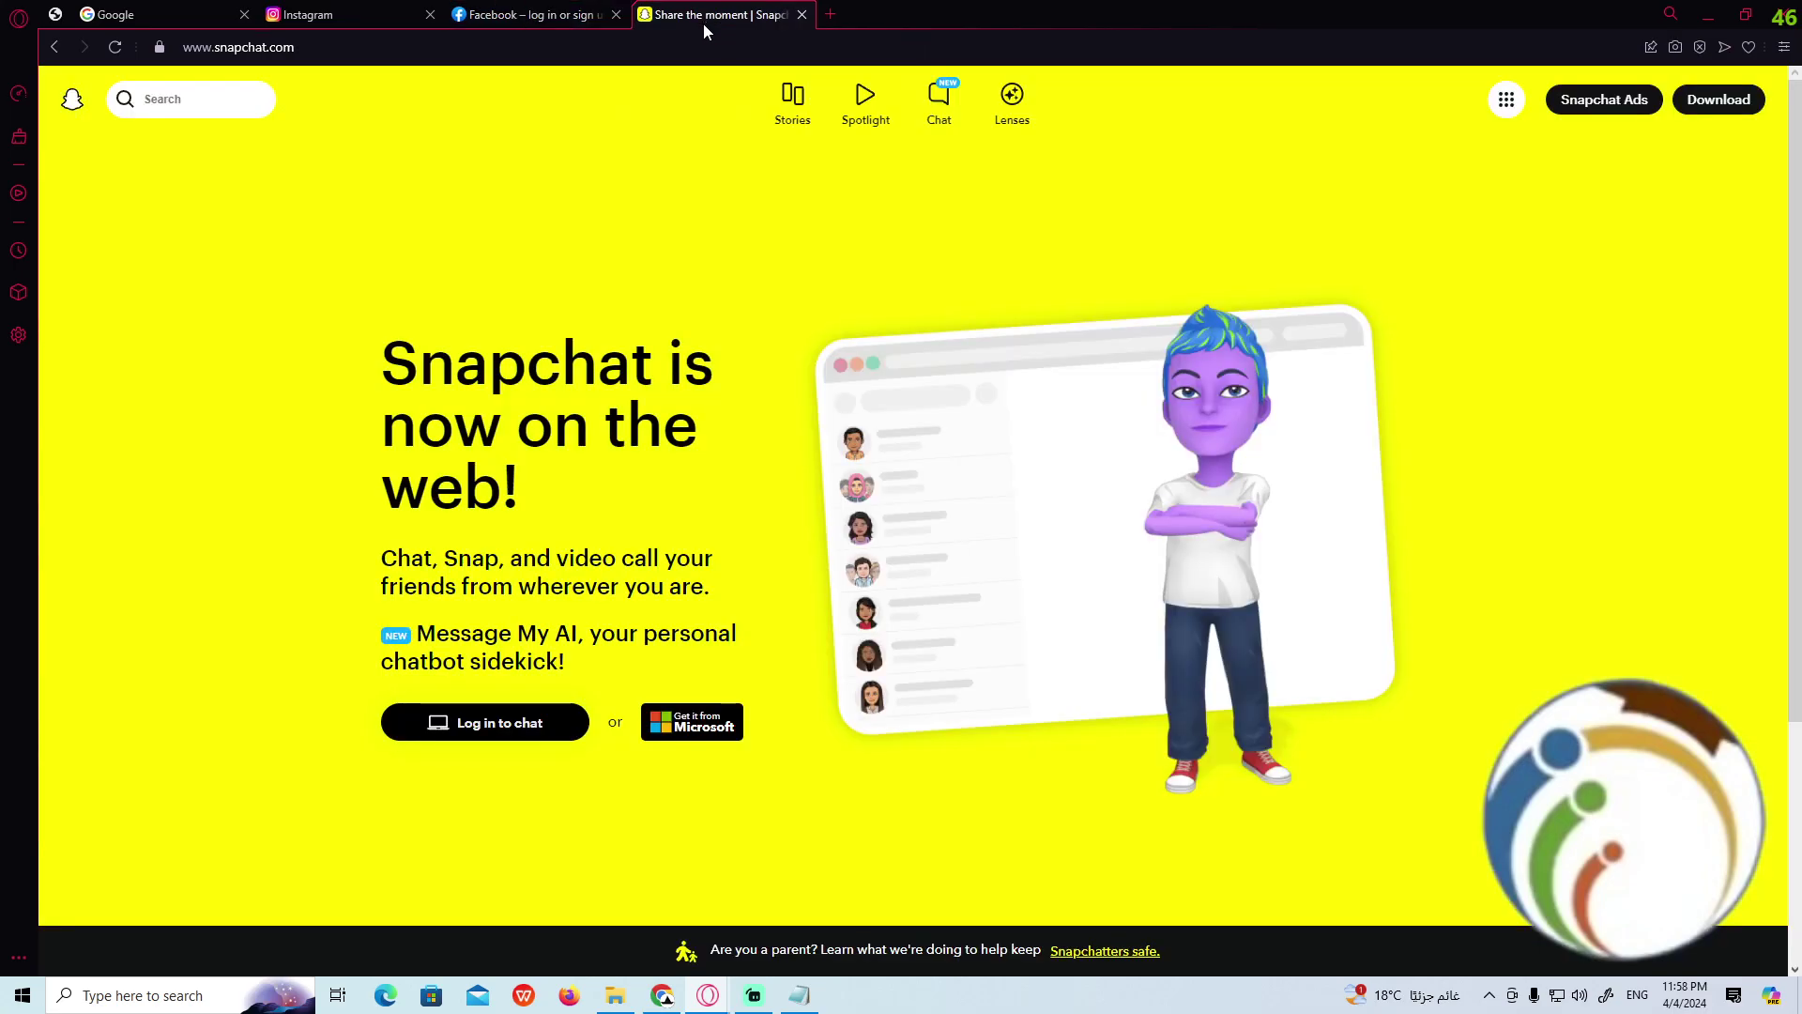
click(590, 17)
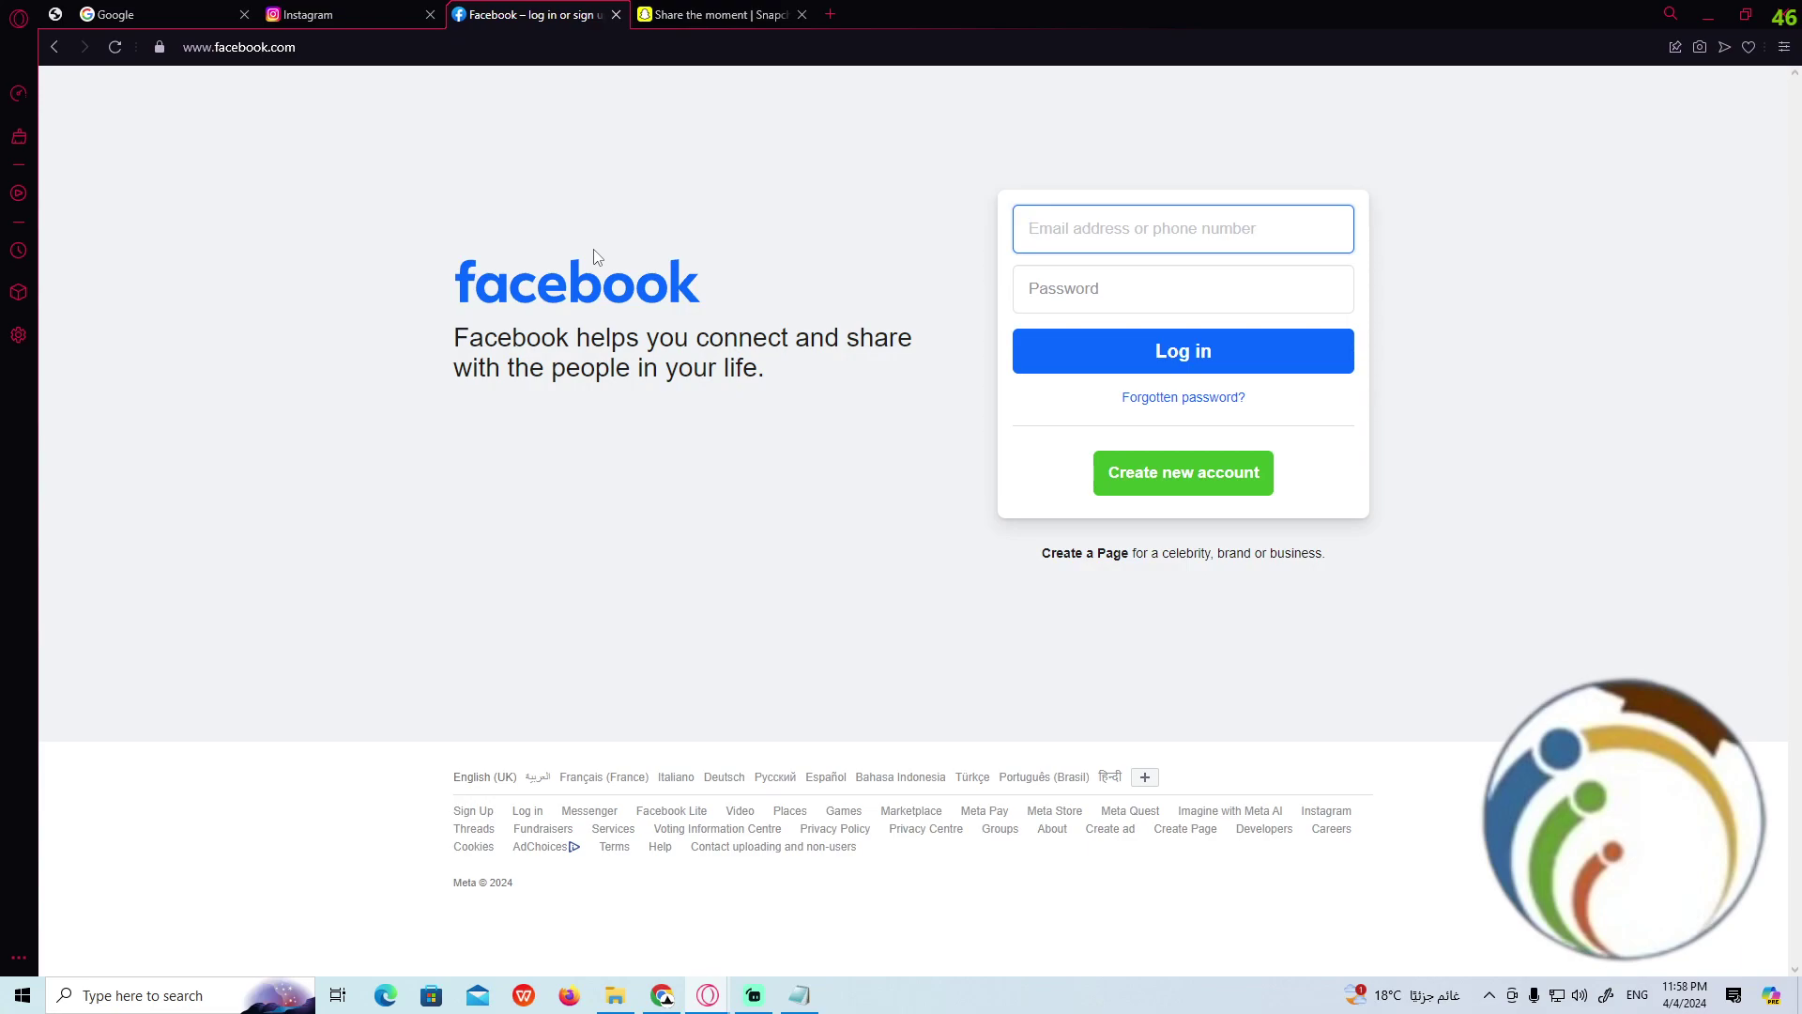
Save all open tabs as a Speed Dial folder from the Facebook tab's menu
right_click(471, 19)
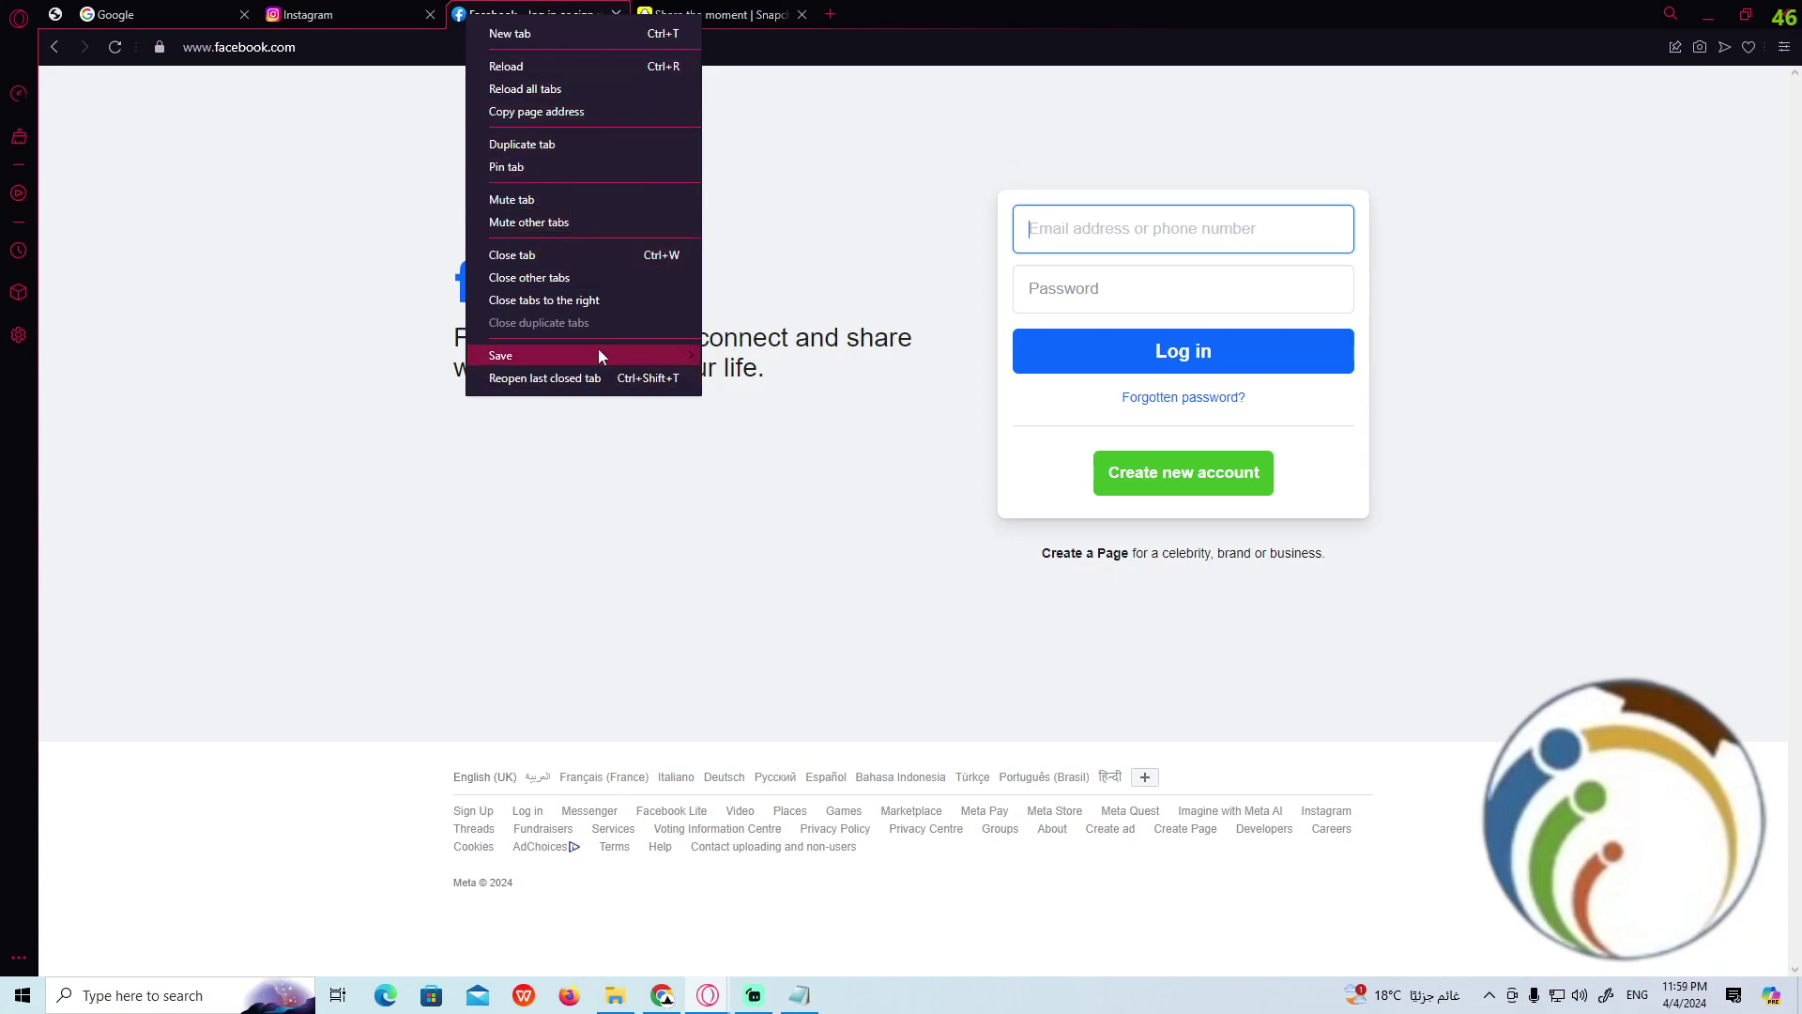
mouse_move(585, 356)
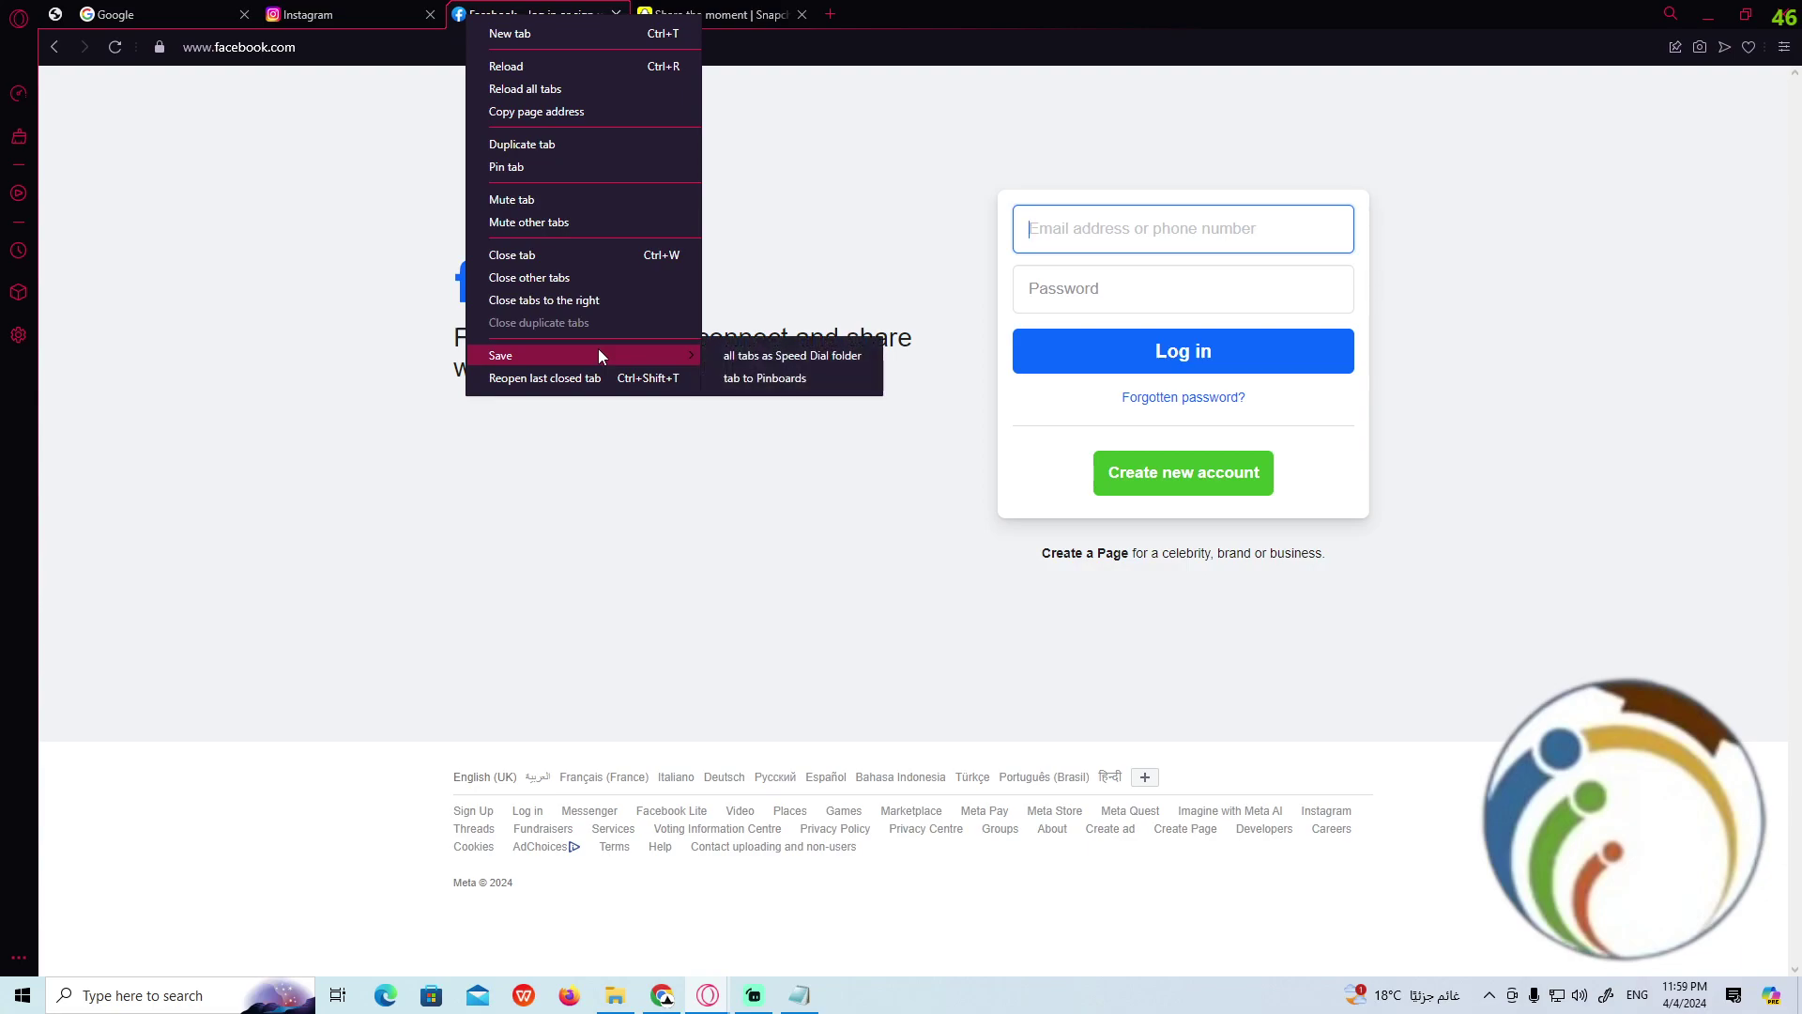
click(737, 355)
right_click(479, 14)
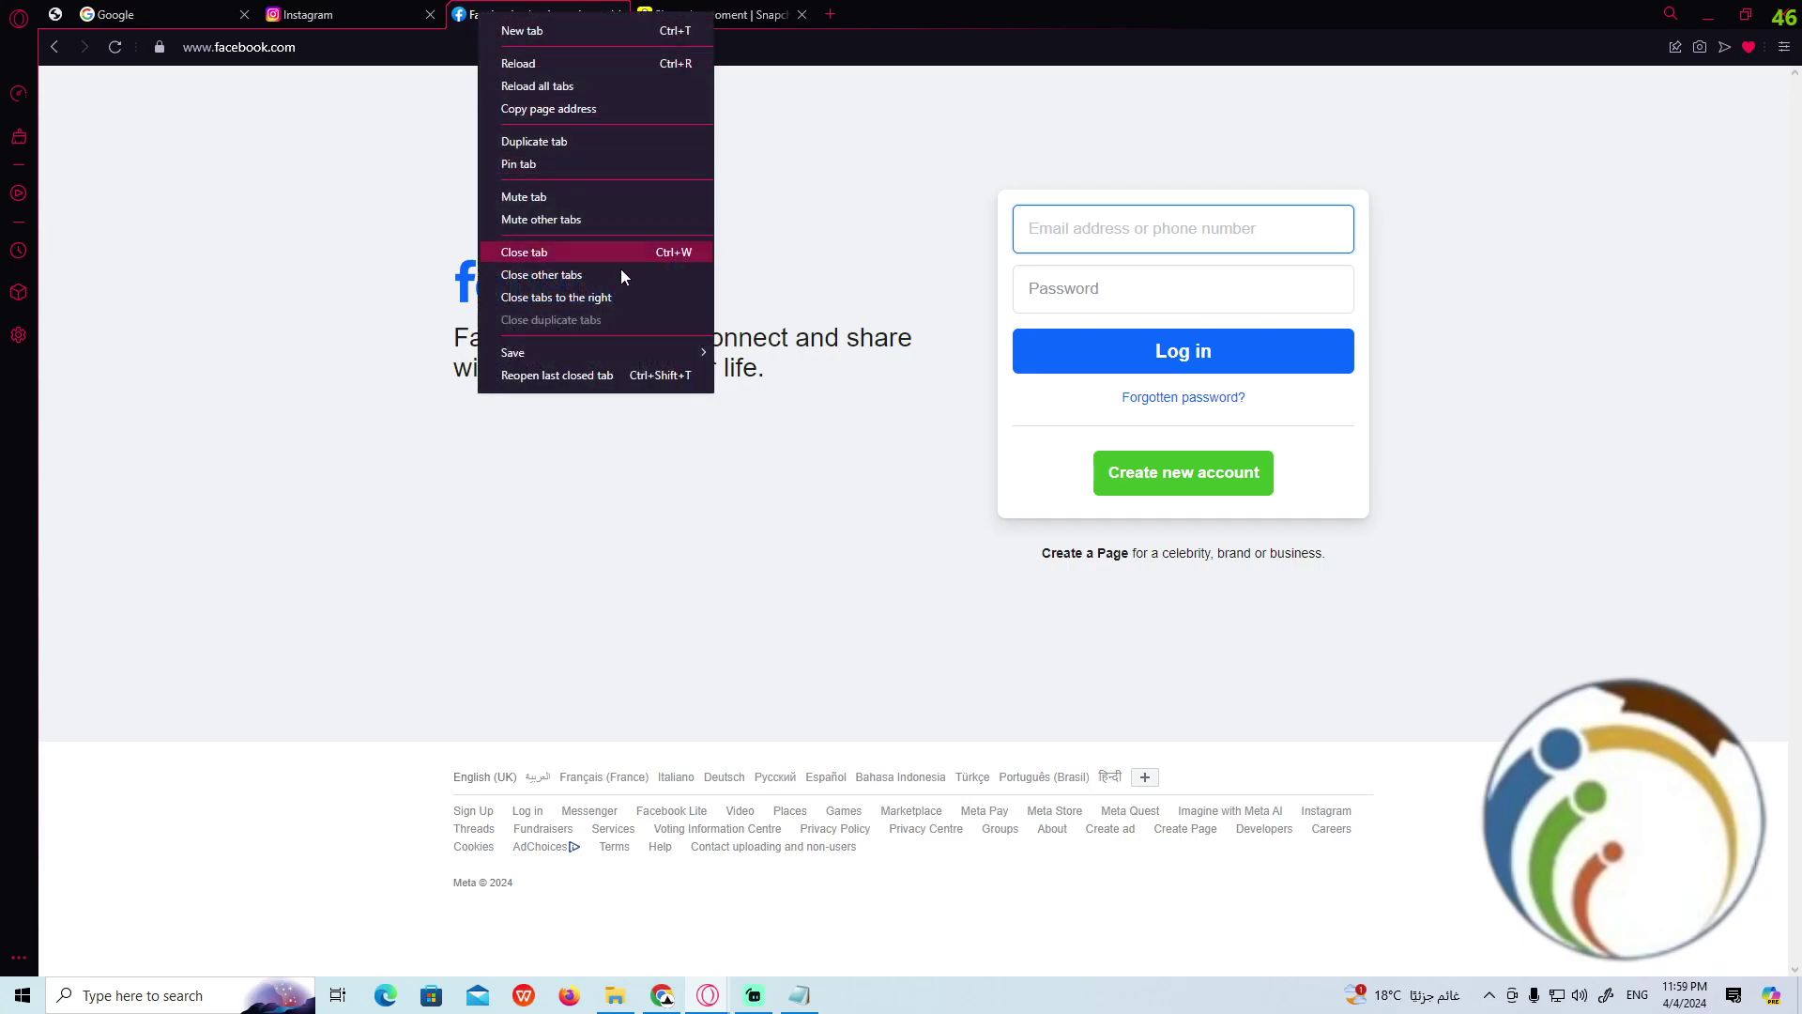
click(722, 350)
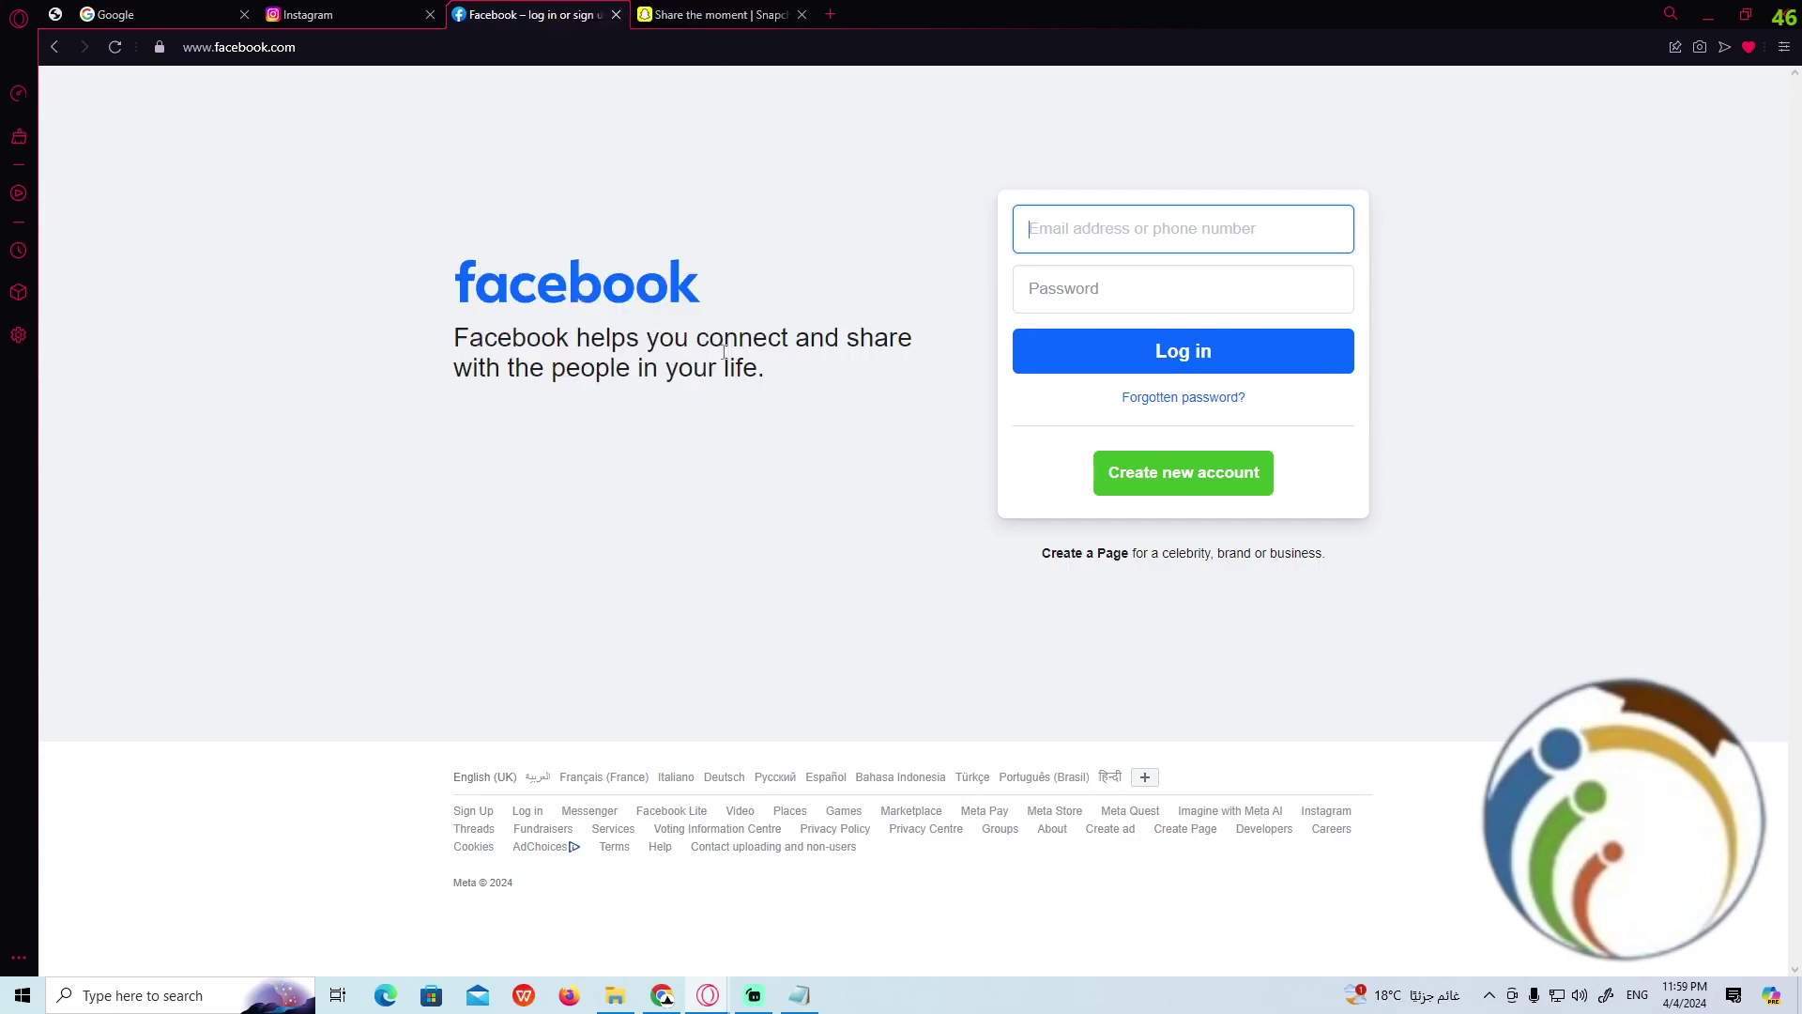
Check Facebook's bookmark heart and close the Easy setup panel
click(1781, 49)
scroll(1655, 564, down, 5)
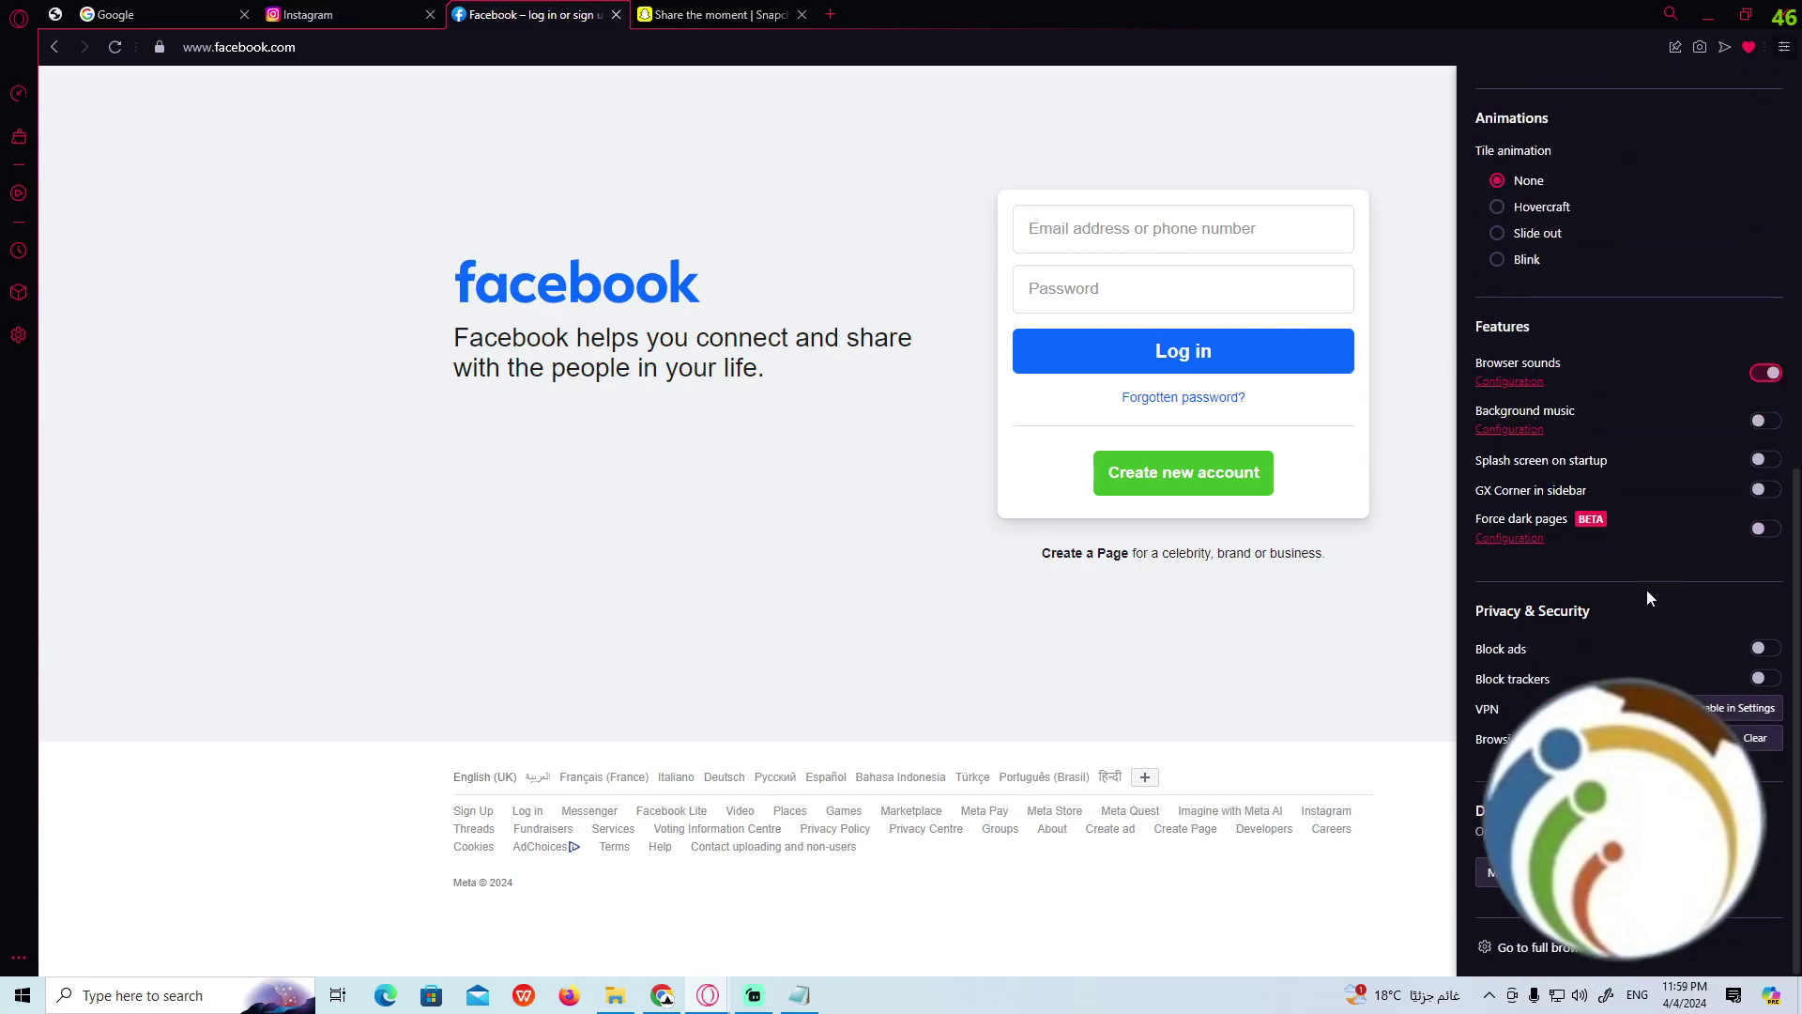
scroll(1647, 598, up, 5)
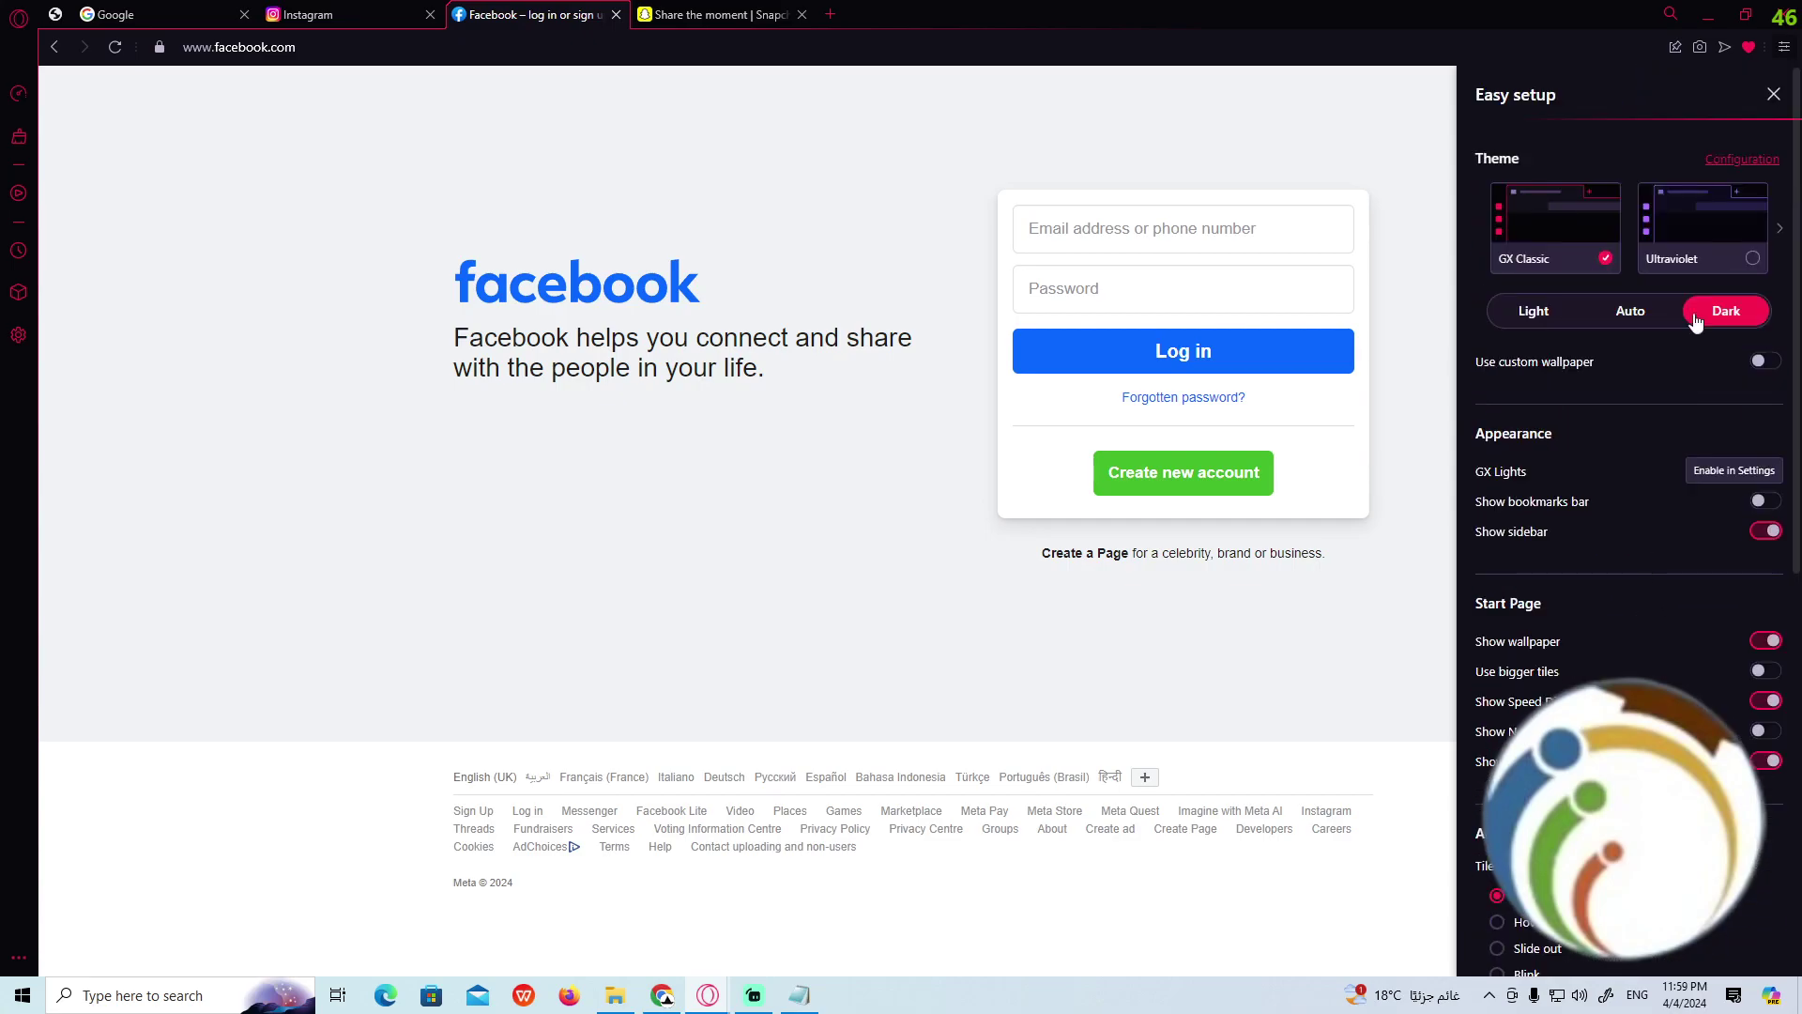
click(1749, 51)
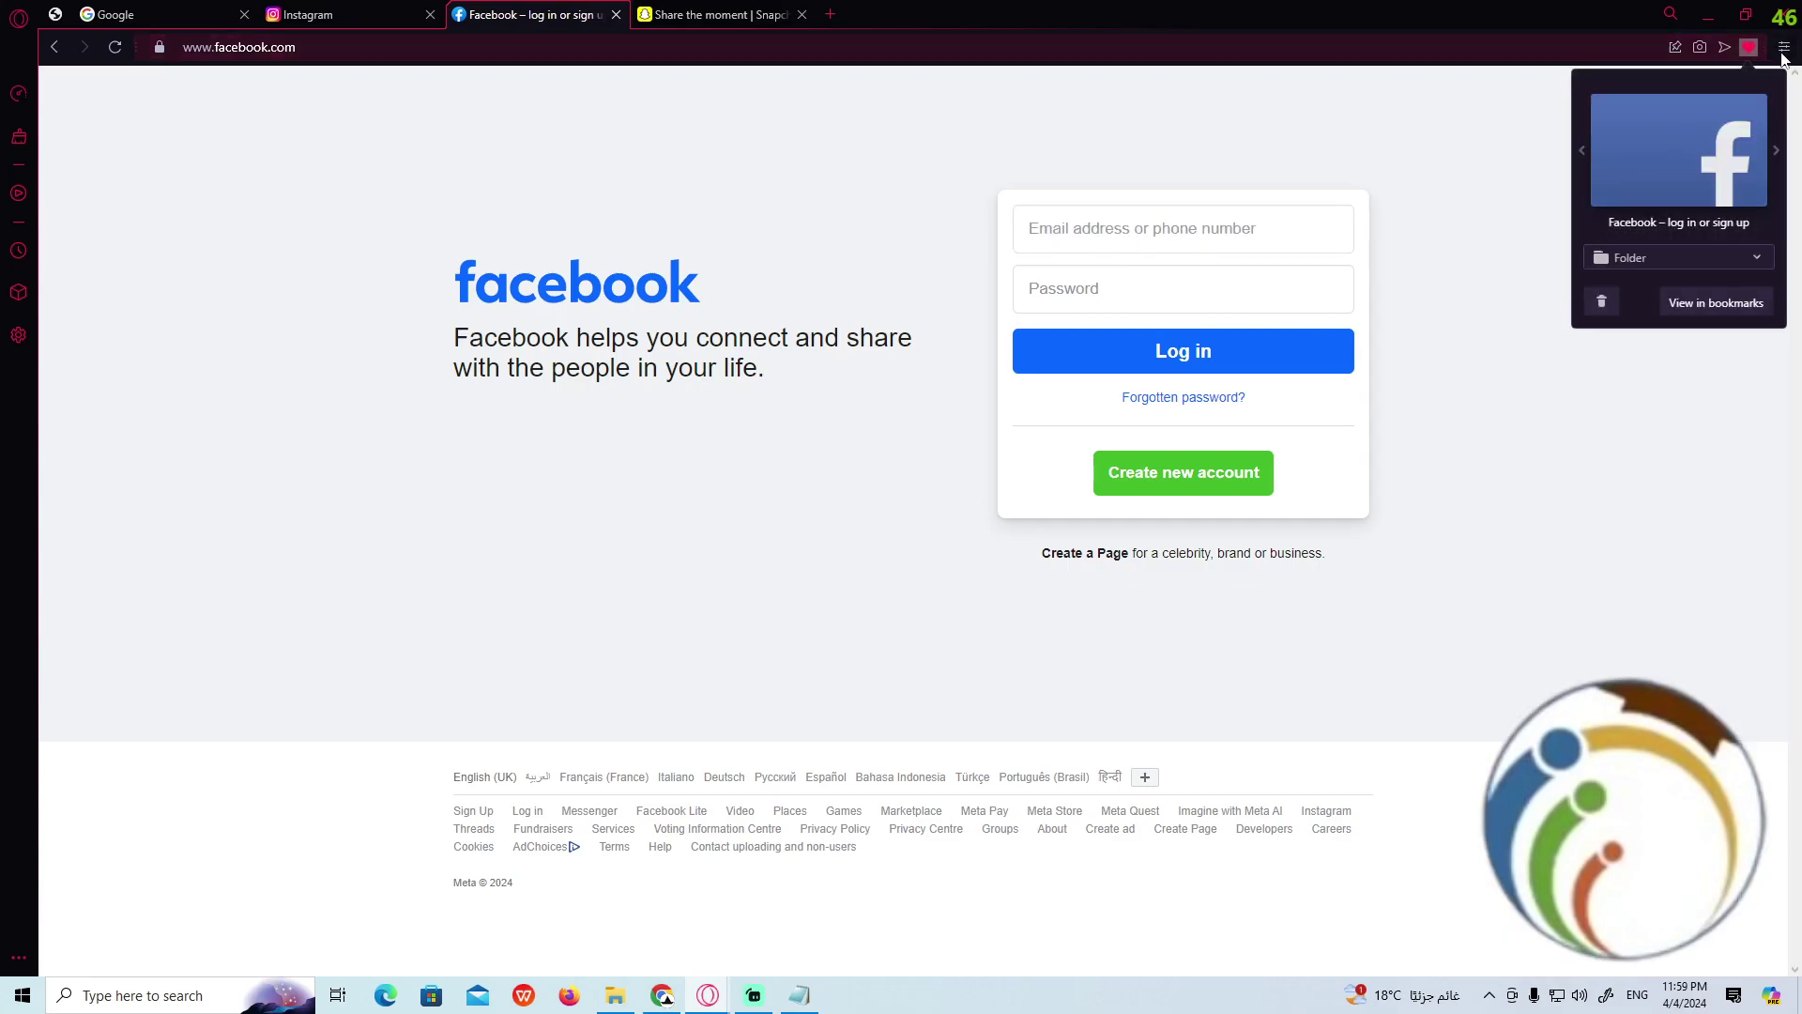
click(1783, 52)
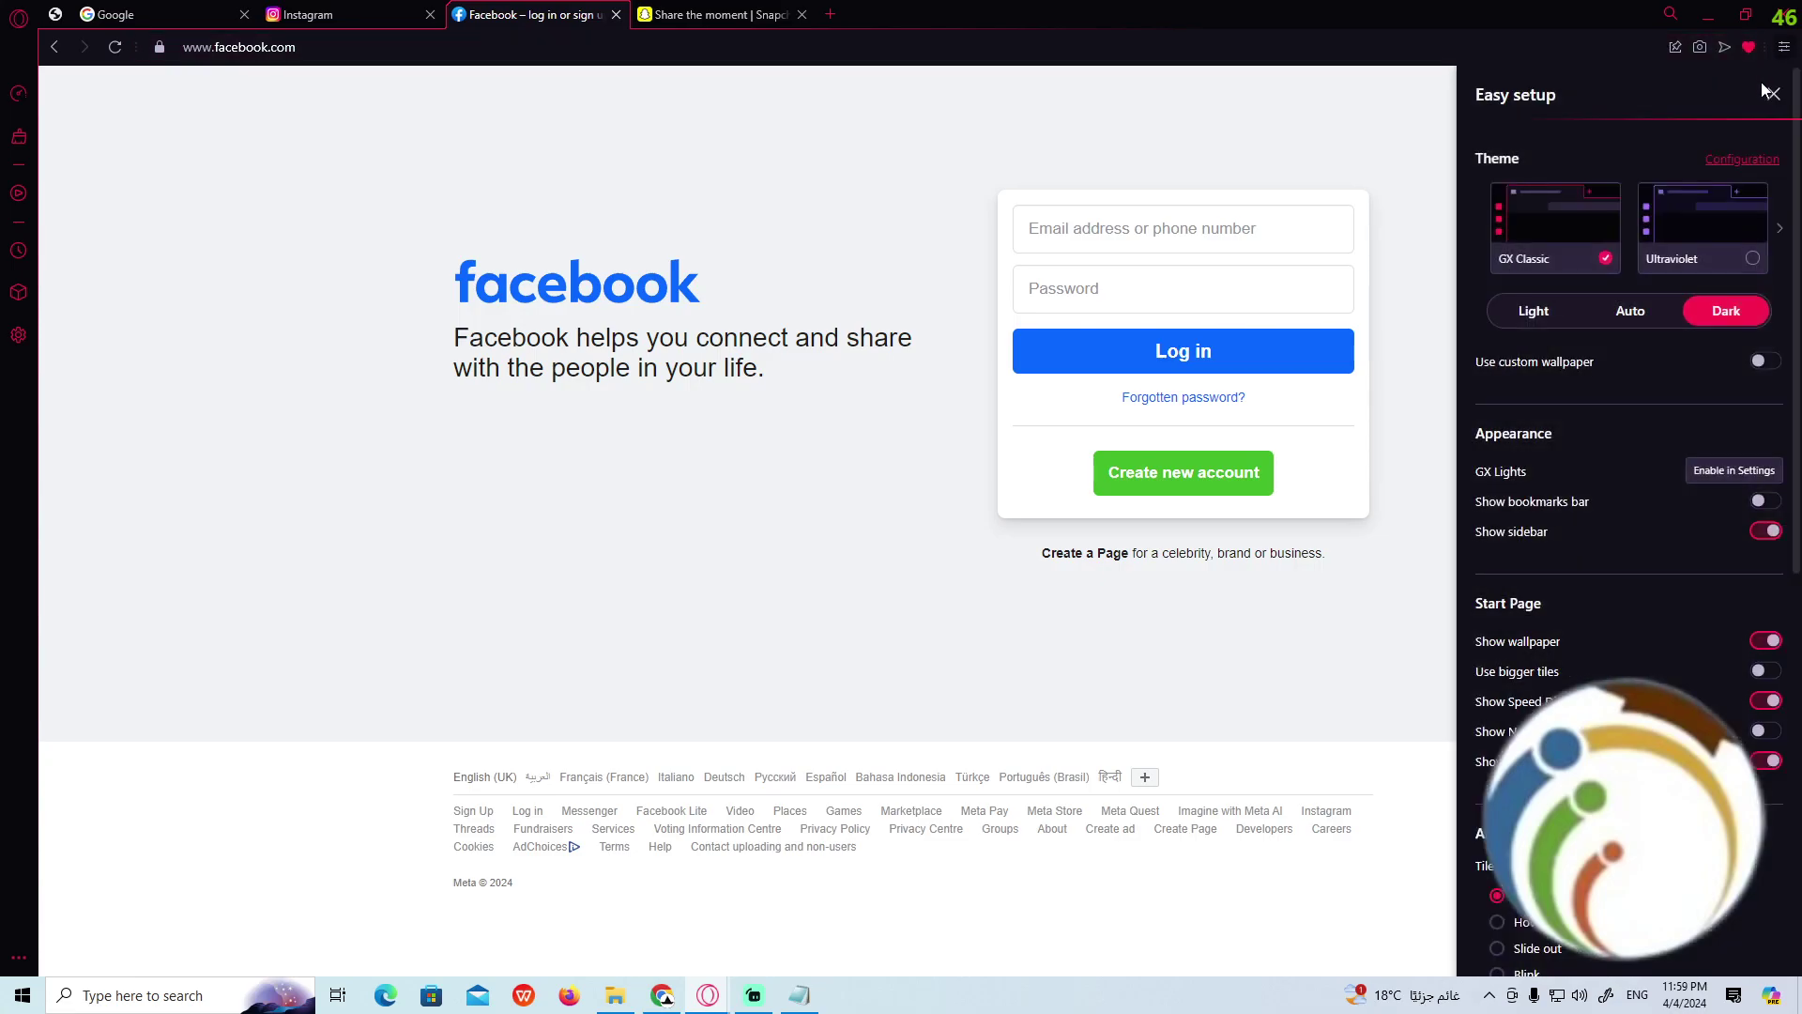
click(1773, 96)
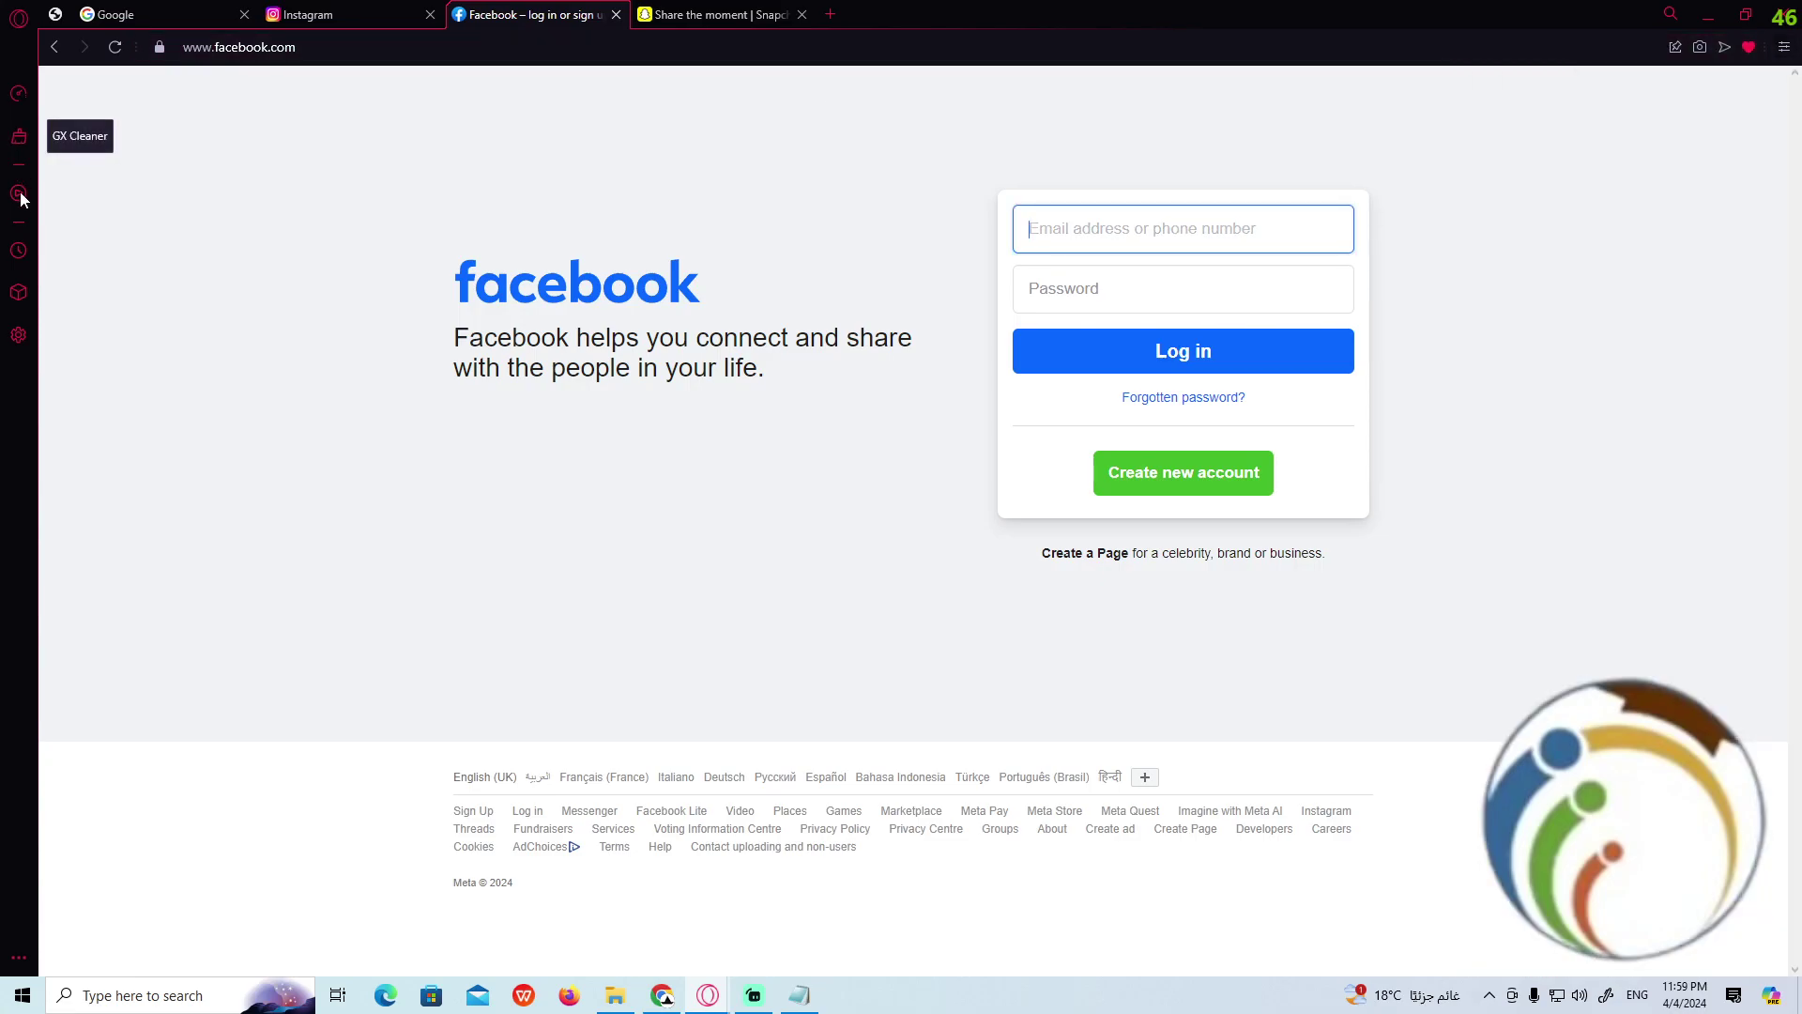
Open Settings and the main menu, close the Settings tab, and open a new Speed Dial tab
click(21, 348)
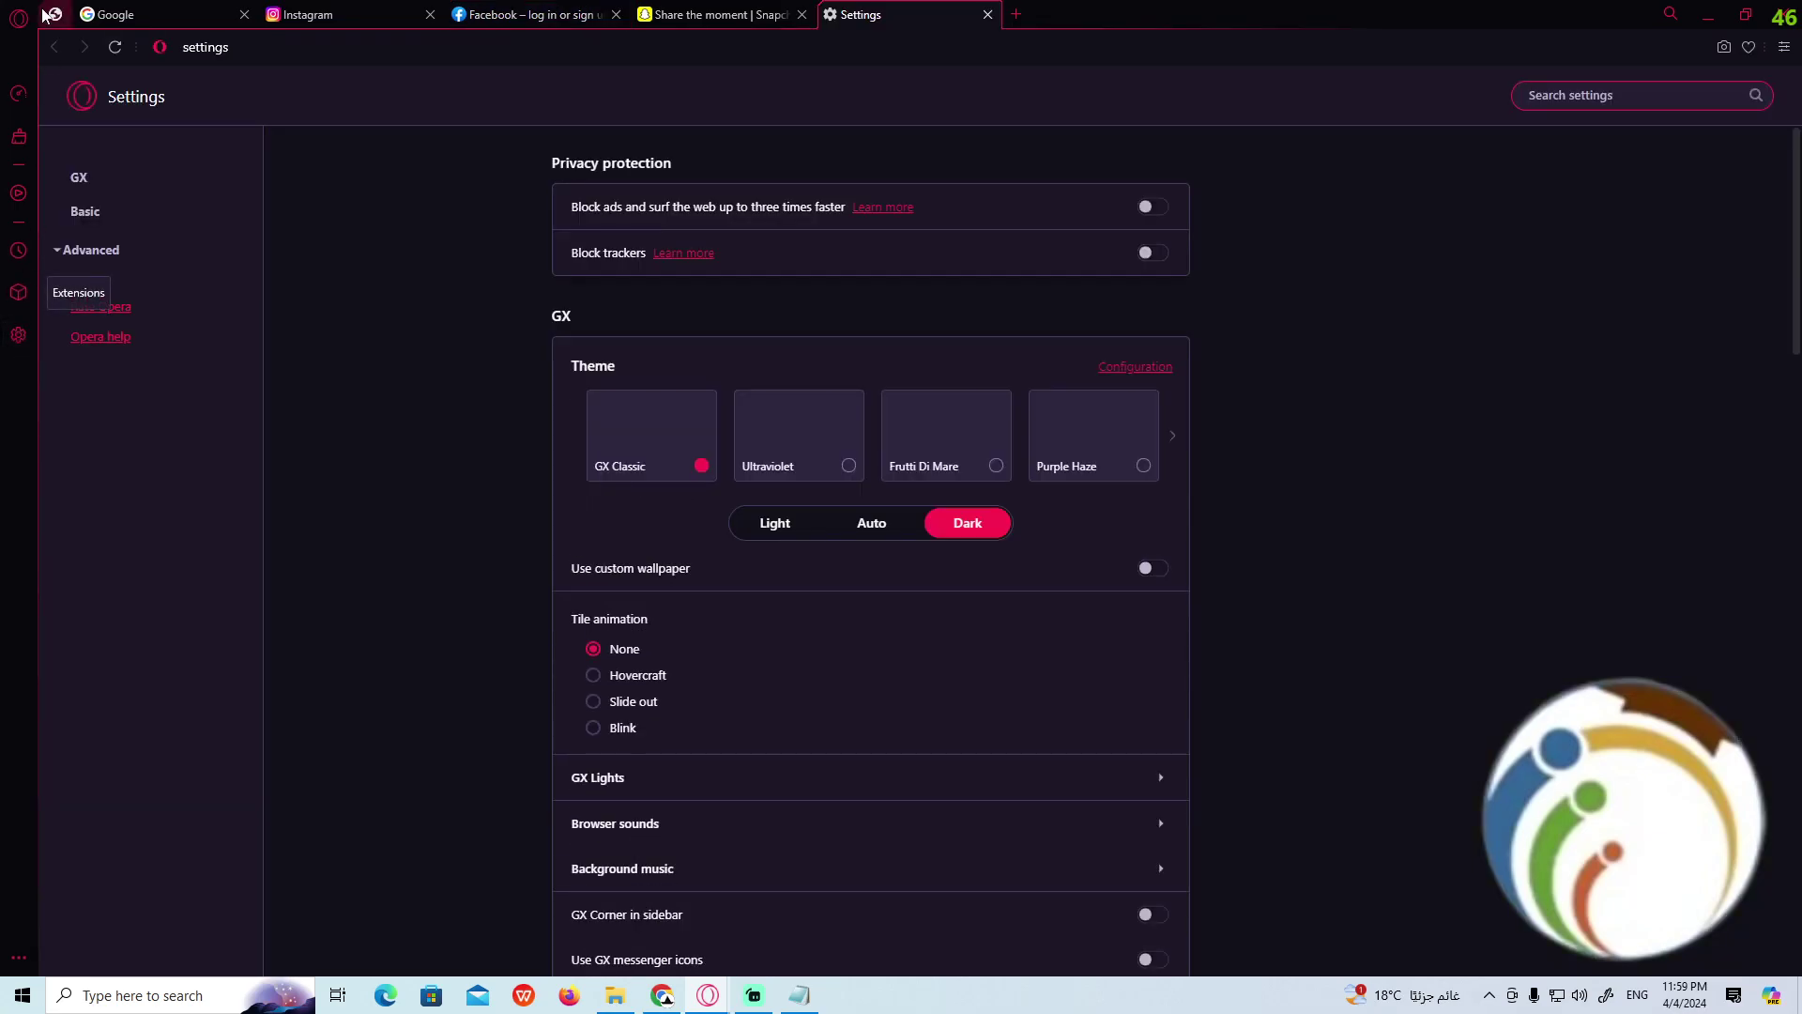
click(31, 18)
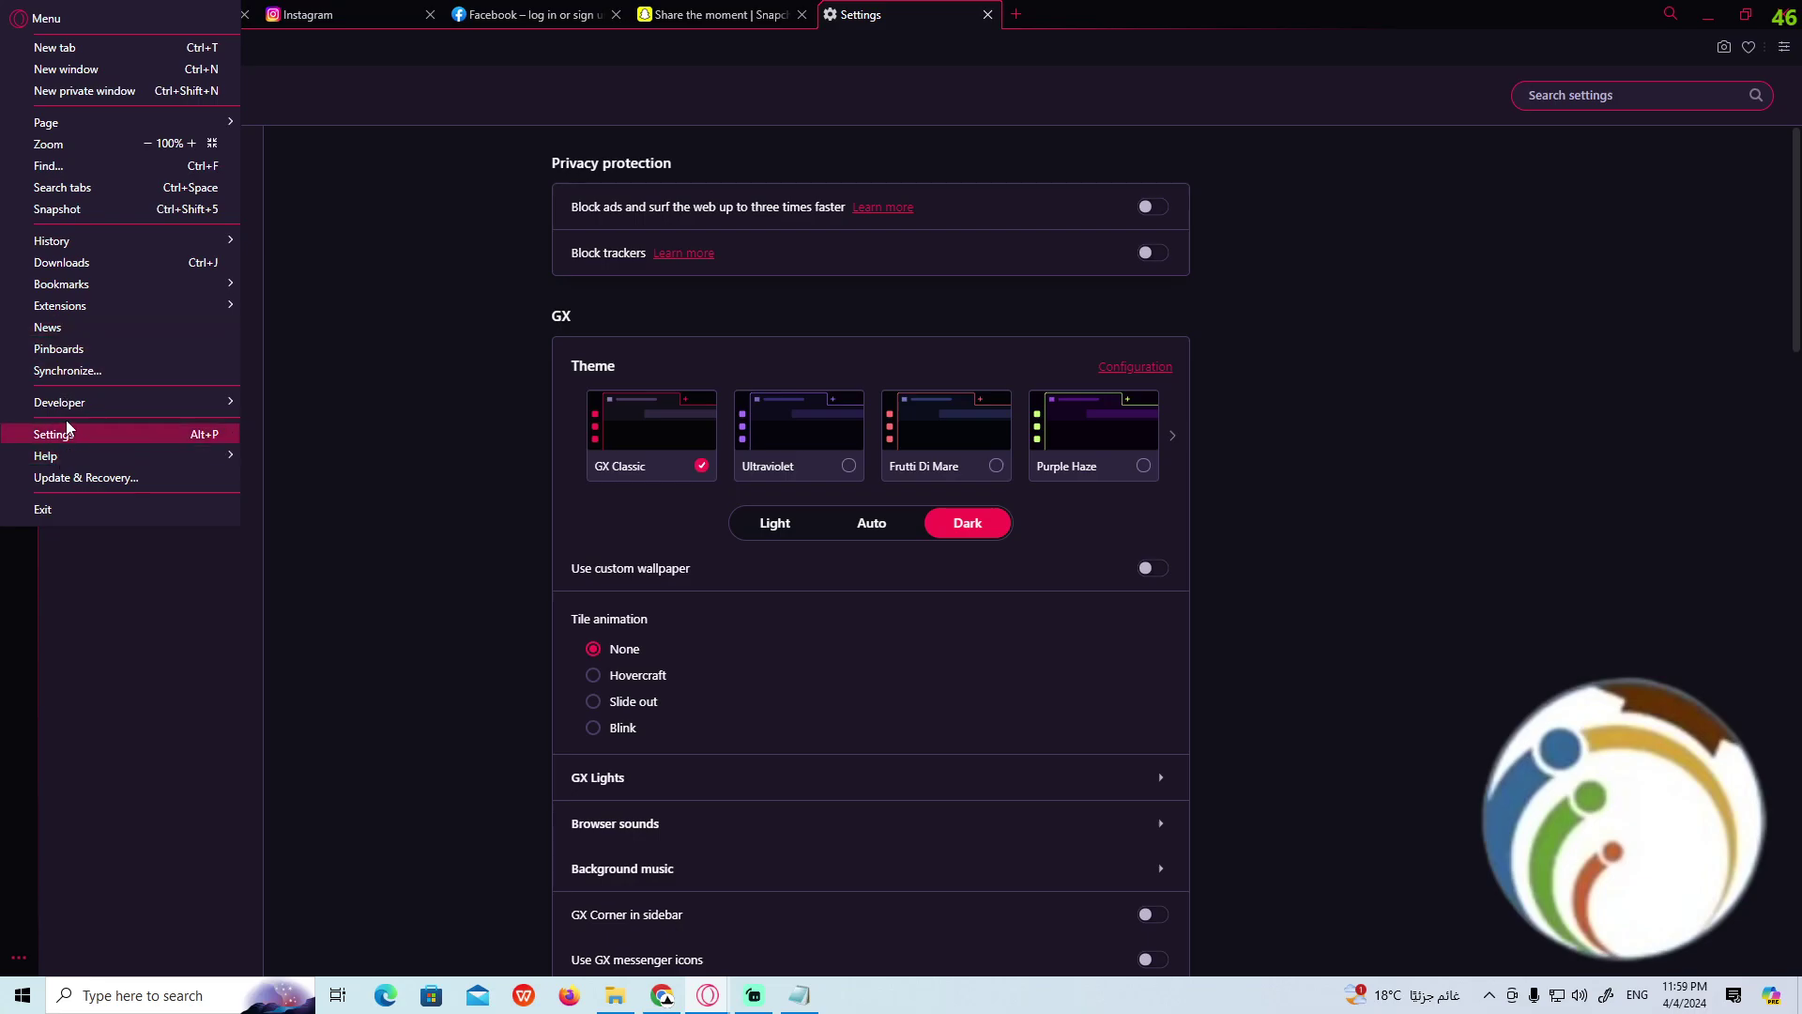
click(988, 14)
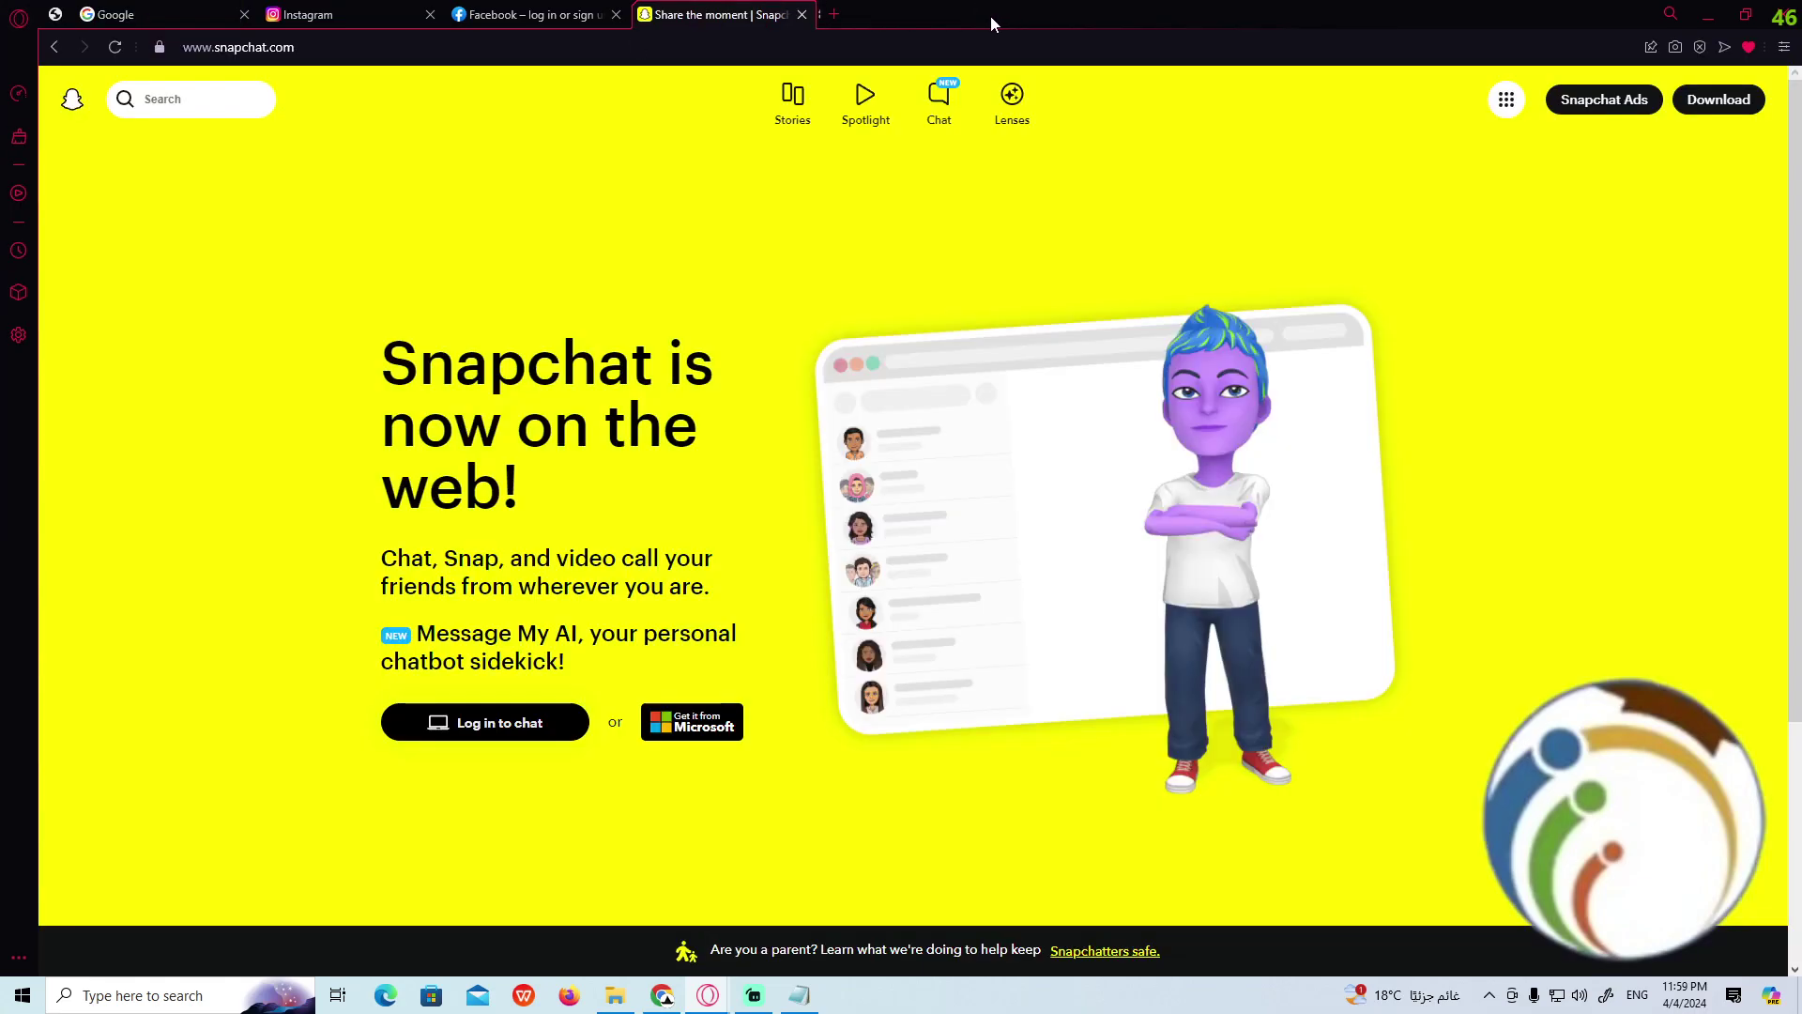
click(830, 15)
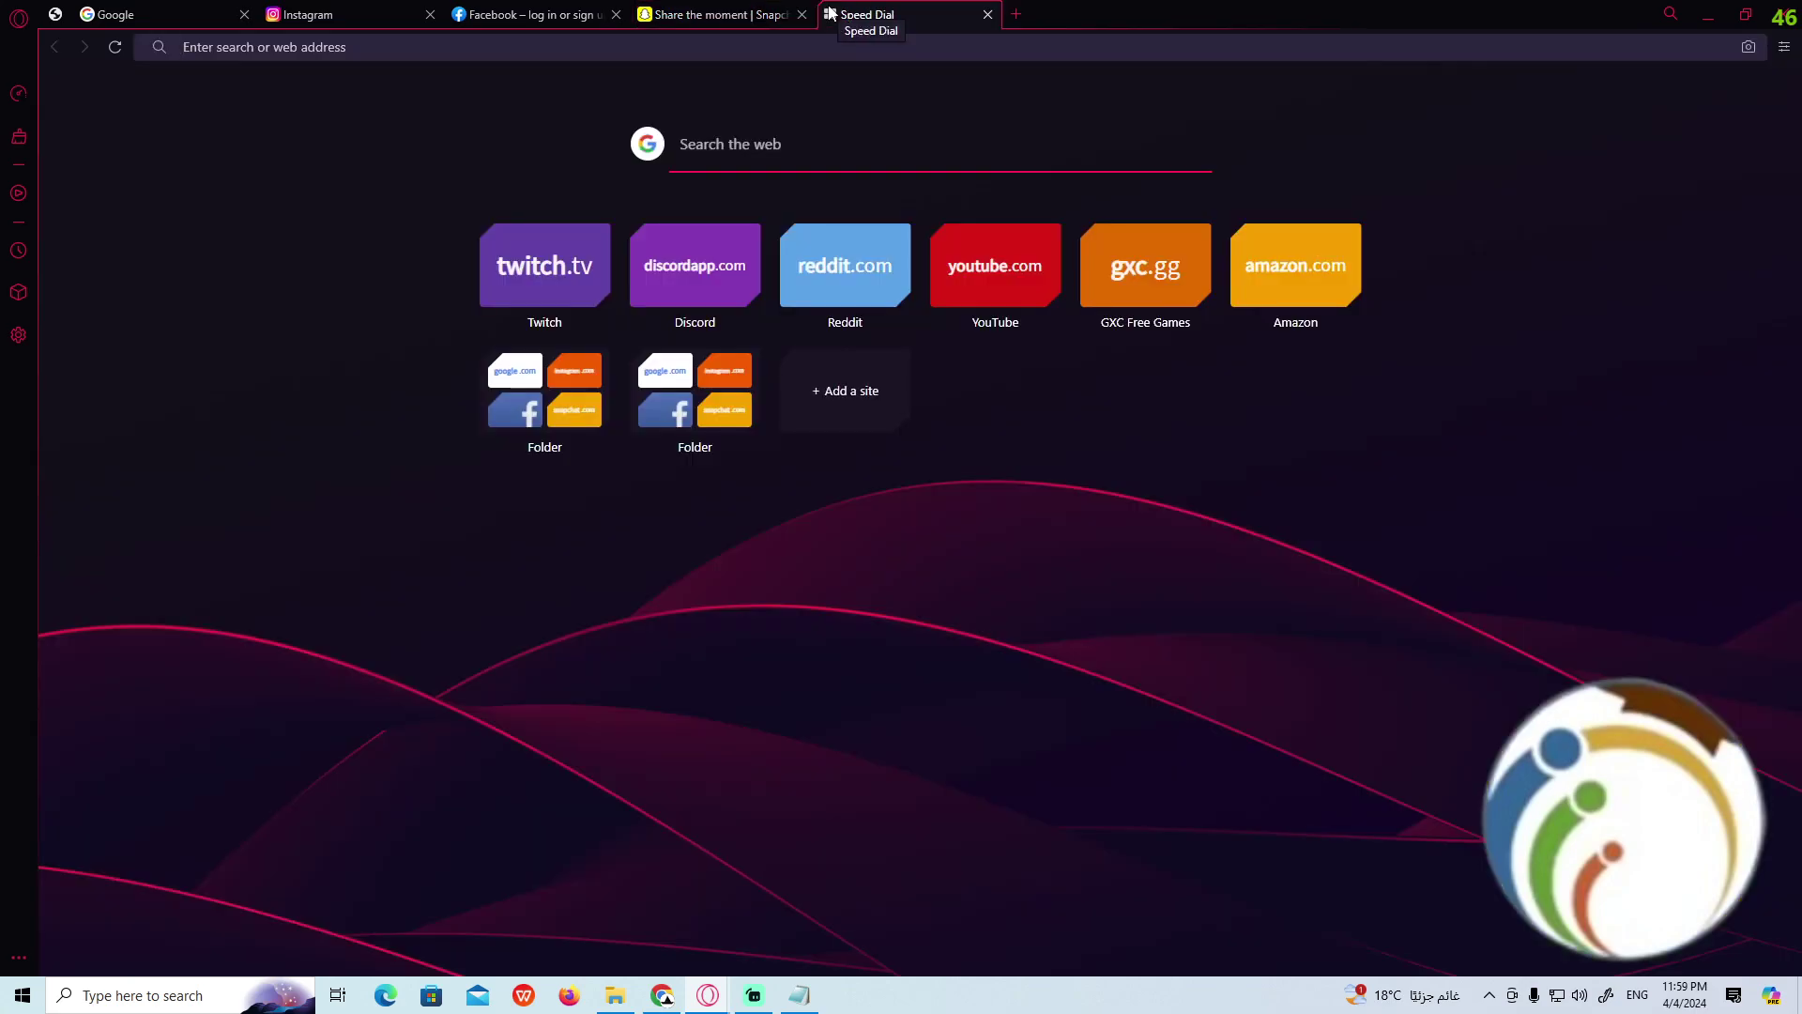